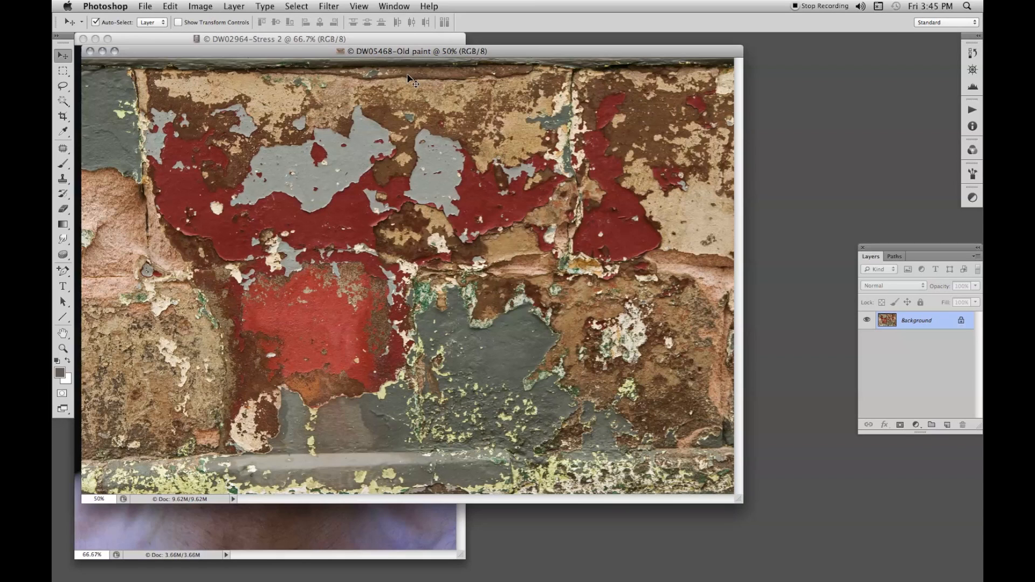
Copy the Old paint texture into the Stress 2 portrait as a new layer and close the texture document
left_click_drag(321, 49, 449, 69)
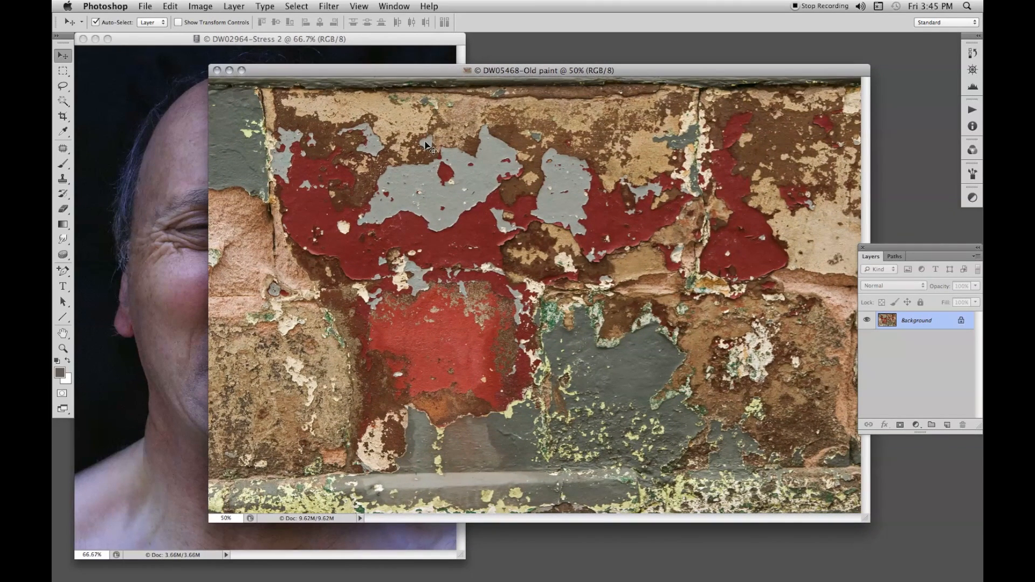
left_click_drag(244, 129, 176, 128)
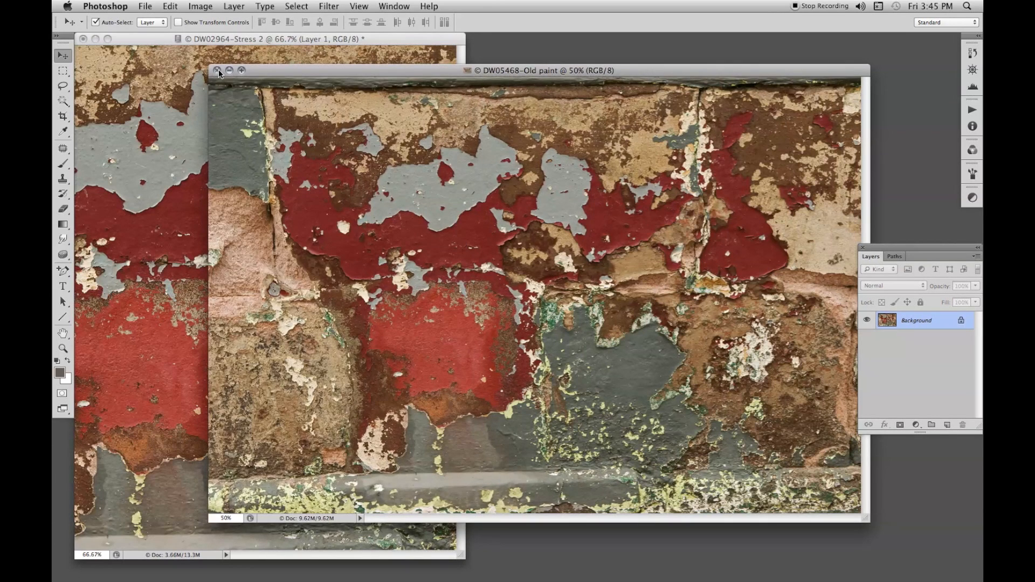
left_click(217, 71)
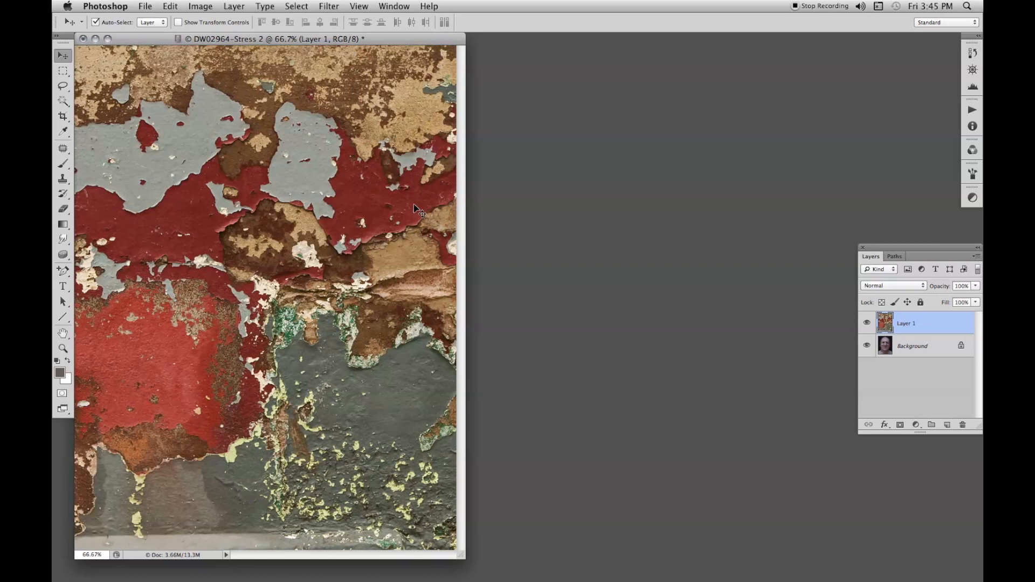
Set the texture layer's opacity to 50% and position the peeling paint over the man's face
key("5")
left_click_drag(314, 247, 293, 187)
left_click_drag(372, 278, 357, 358)
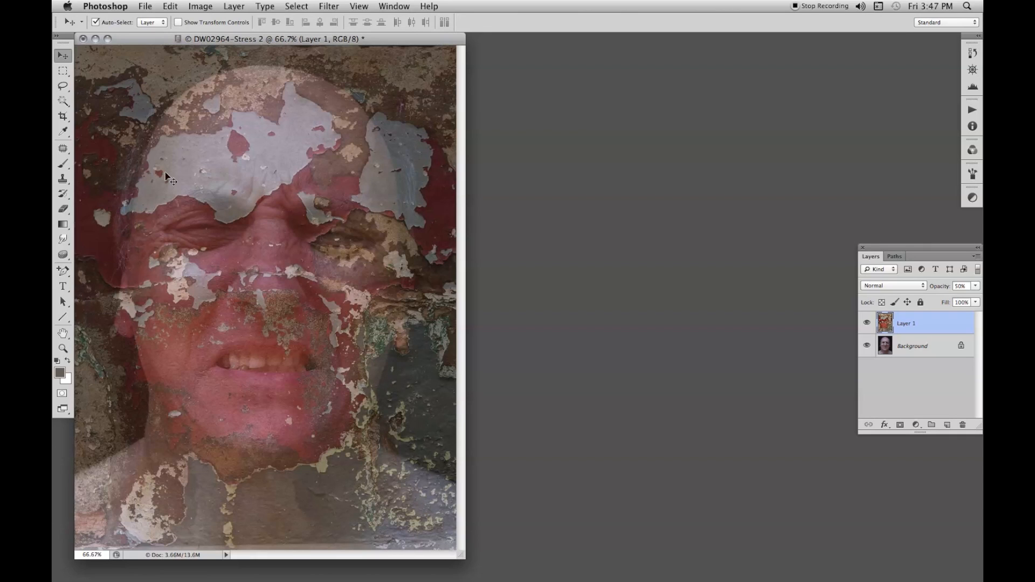
Lasso the paint texture outside the head and shoulders with a 1 px feather, delete it, and deselect
left_click(62, 85)
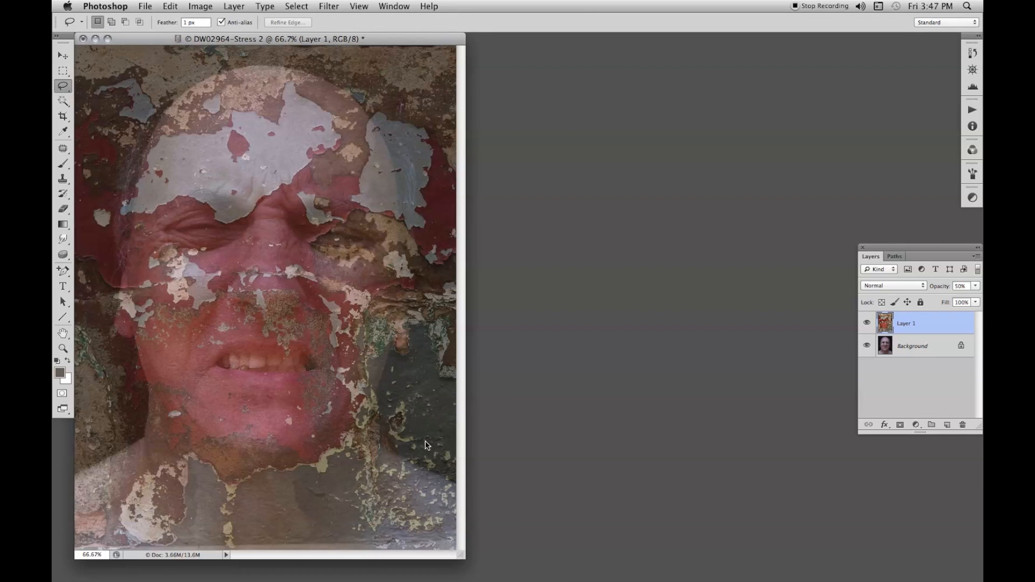
left_click_drag(461, 554, 511, 581)
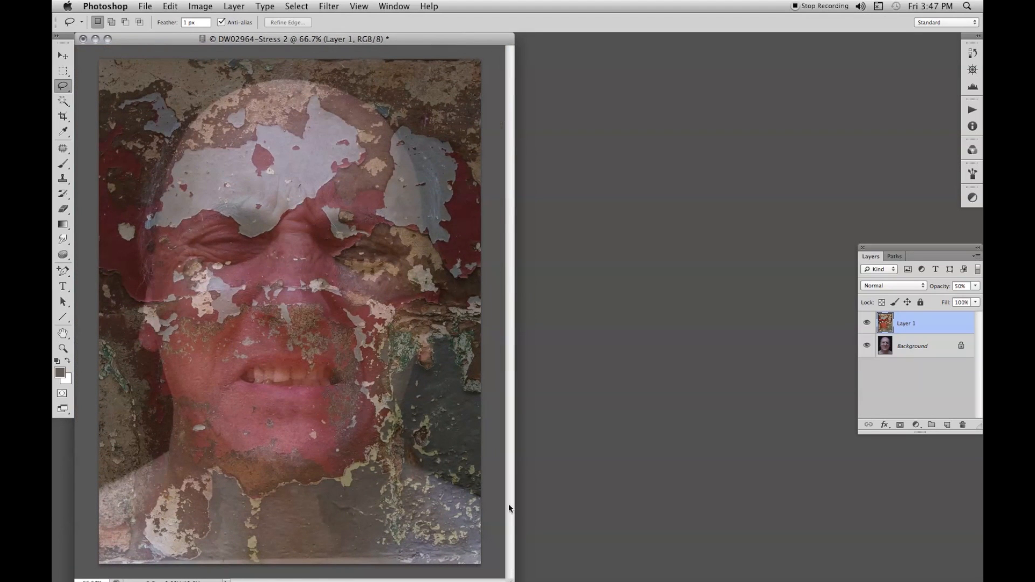
mouse_move(487, 472)
left_mouse_down()
mouse_move(448, 453)
mouse_move(433, 424)
mouse_move(470, 298)
mouse_move(466, 178)
mouse_move(442, 123)
mouse_move(389, 89)
mouse_move(401, 78)
mouse_move(362, 84)
mouse_move(315, 59)
mouse_move(248, 60)
mouse_move(167, 80)
mouse_move(135, 129)
mouse_move(110, 229)
mouse_move(122, 273)
mouse_move(125, 394)
mouse_move(129, 380)
mouse_move(145, 416)
mouse_move(128, 444)
mouse_move(99, 455)
mouse_move(84, 404)
mouse_move(76, 79)
mouse_move(178, 44)
mouse_move(465, 37)
mouse_move(577, 190)
mouse_move(547, 435)
left_mouse_up()
left_click_drag(515, 479, 509, 468)
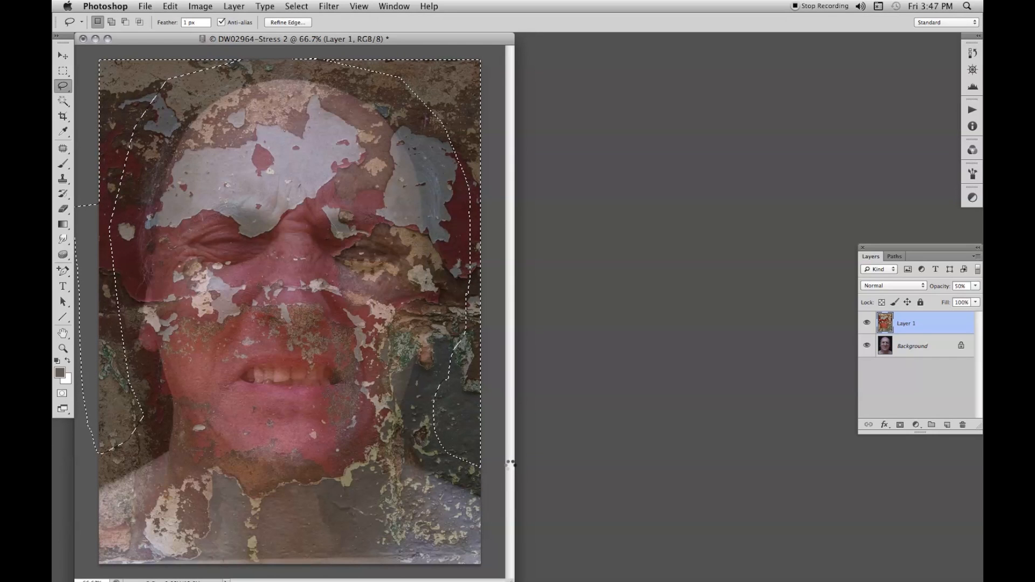
key("Delete")
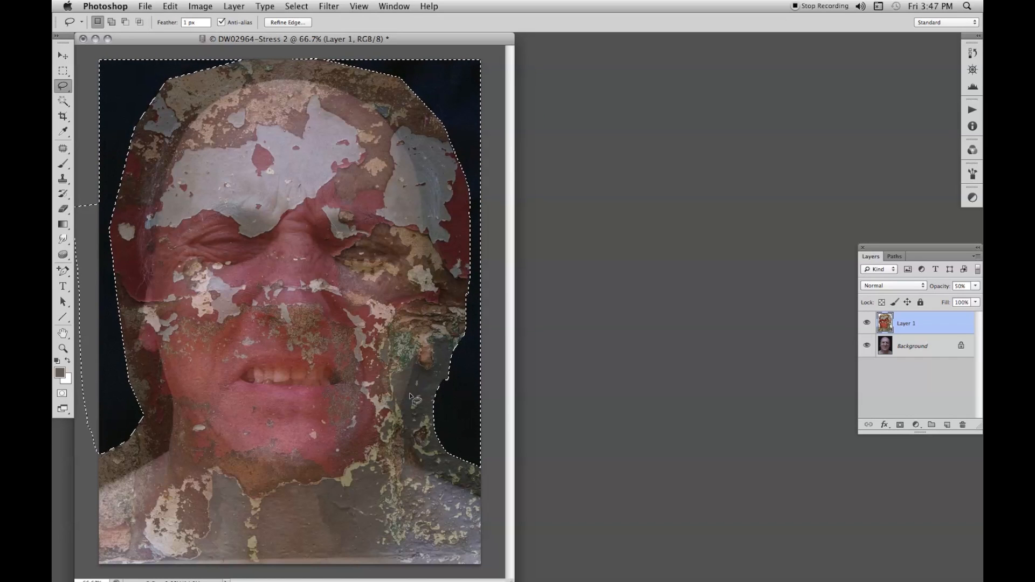
key("super+d")
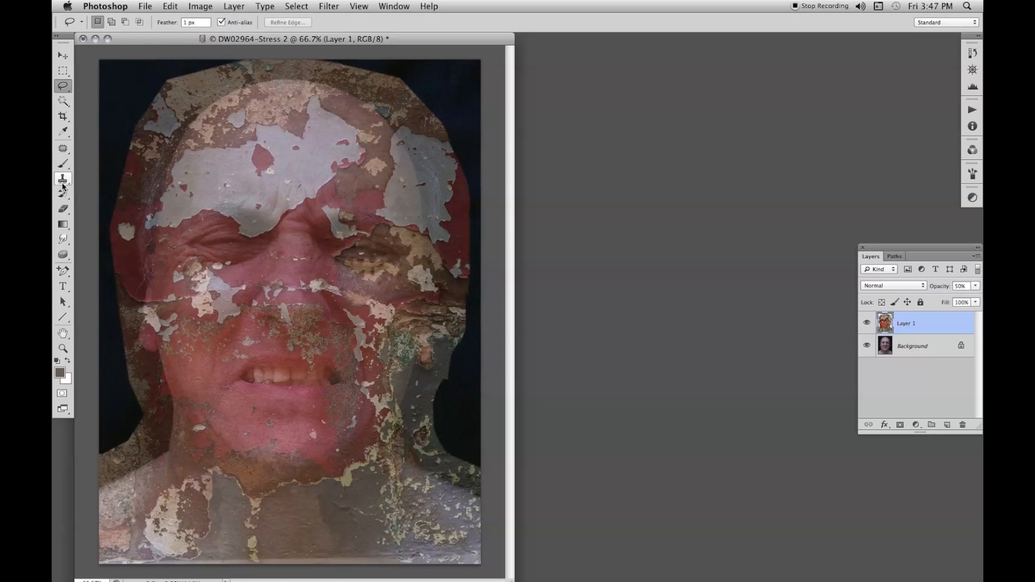
Crop the image to the canvas bounds with Delete Cropped Pixels enabled to remove the texture's hidden overhang
left_click(63, 115)
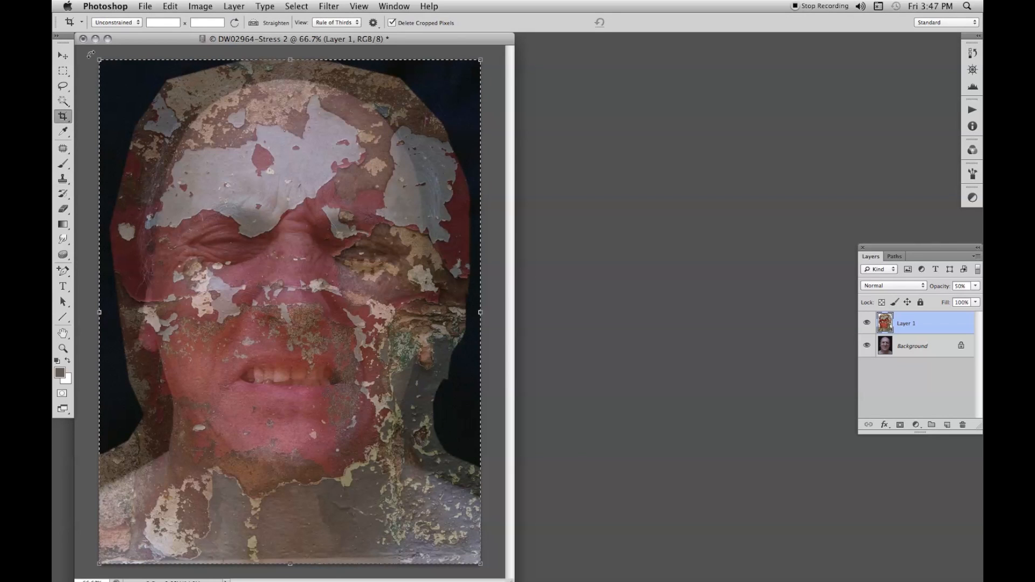
left_click(63, 57)
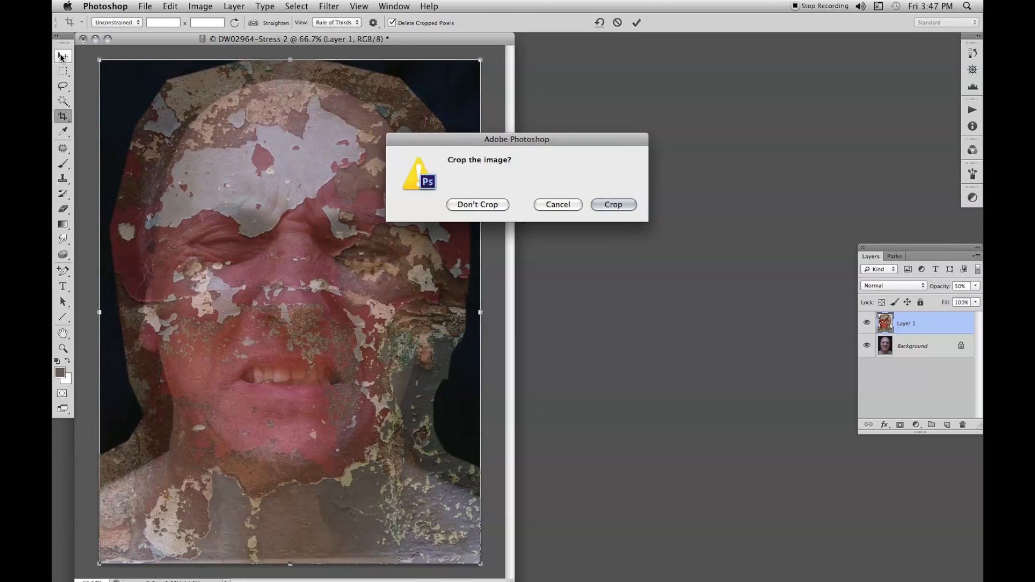
left_click(600, 207)
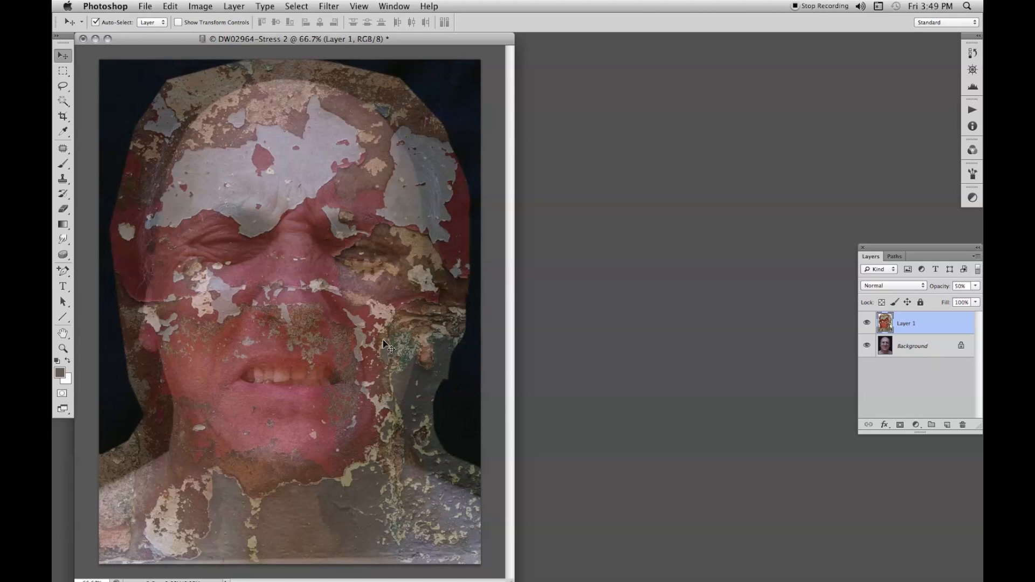
Warp the texture layer, pulling its right edge and upper right corner inward to follow the head's outline
left_click(170, 7)
mouse_move(193, 270)
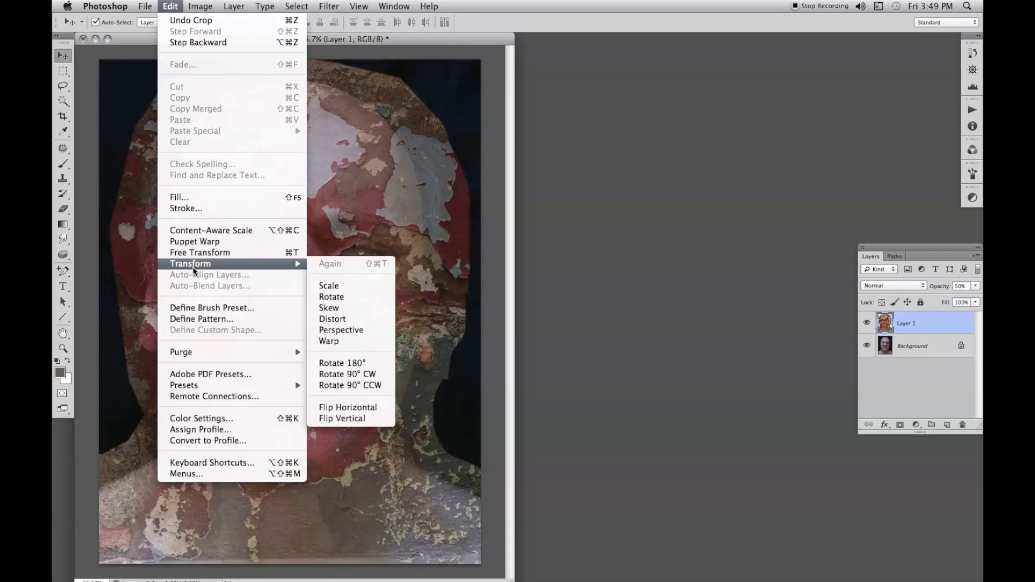
left_click(342, 342)
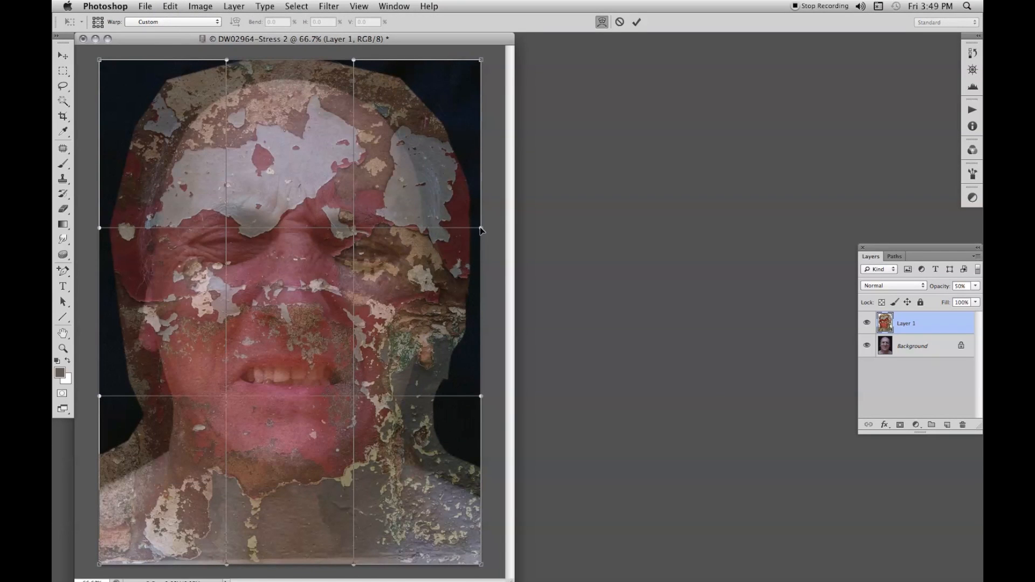
left_click_drag(480, 228, 441, 229)
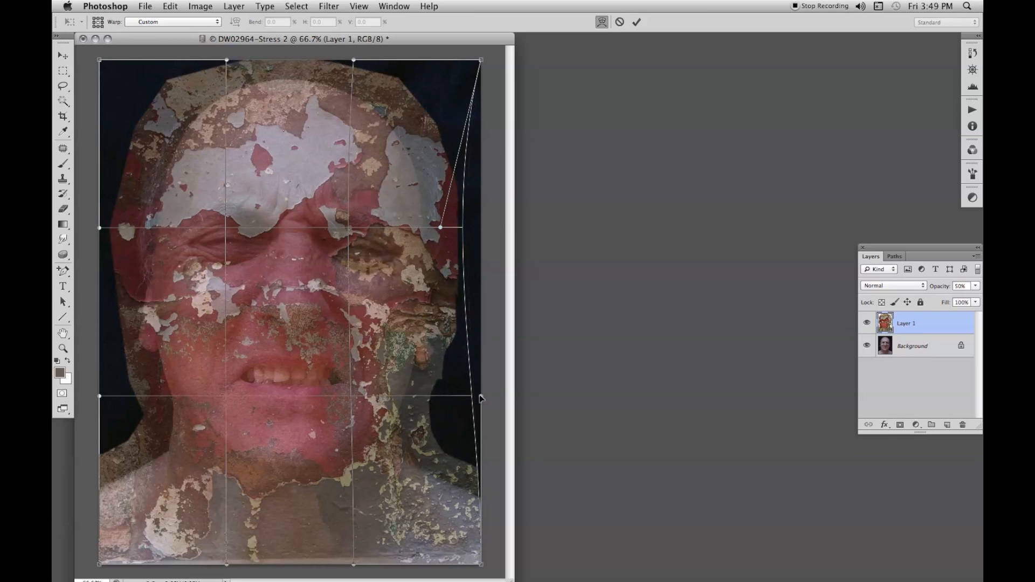
left_click_drag(463, 397, 487, 399)
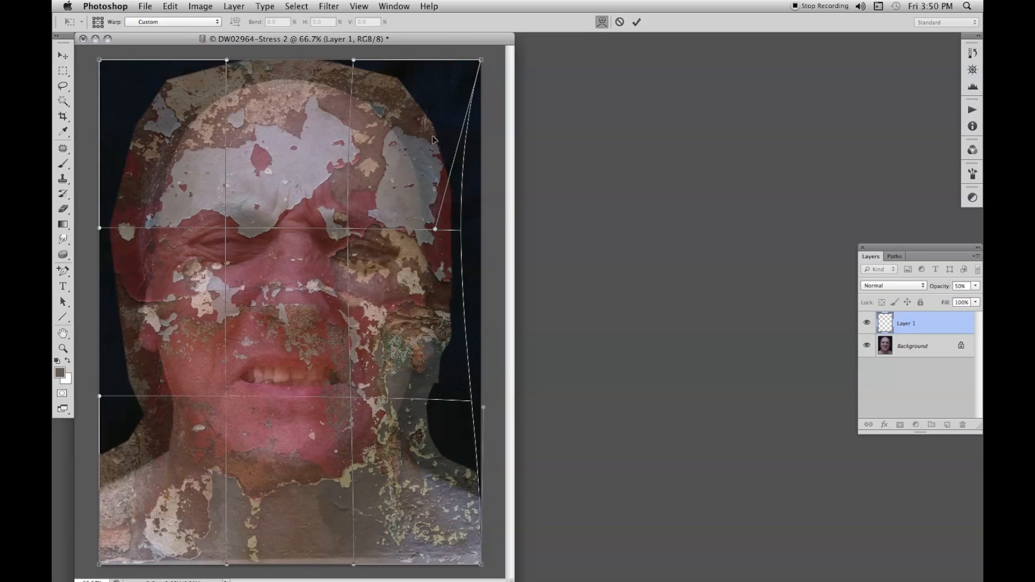
left_click_drag(480, 63, 441, 115)
left_click_drag(227, 60, 226, 62)
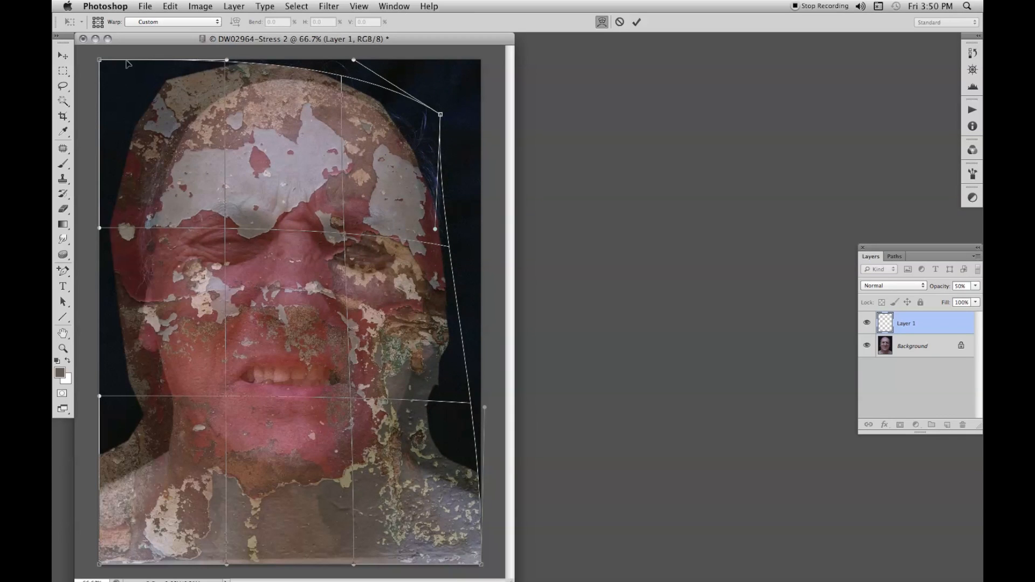
Warp the texture's upper left corner and left edge inward to match the head, and apply the warp
left_click_drag(100, 60, 154, 116)
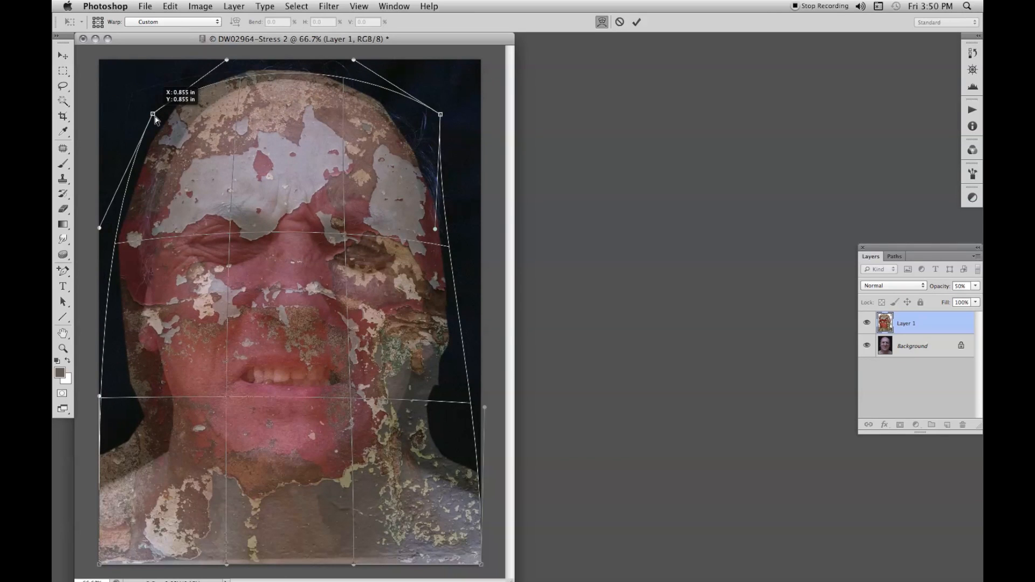
left_click_drag(154, 115, 162, 125)
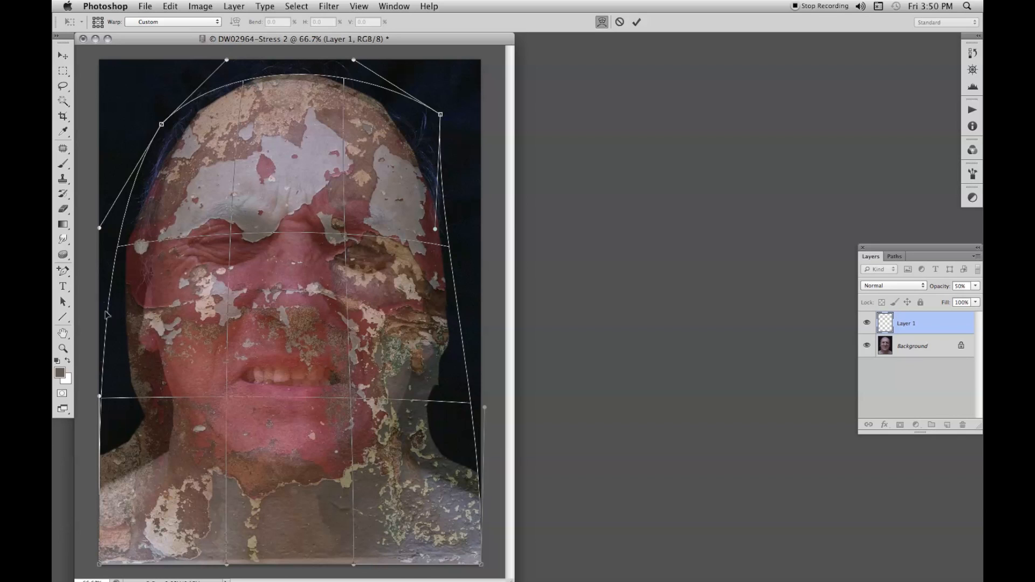
left_click_drag(106, 349, 112, 350)
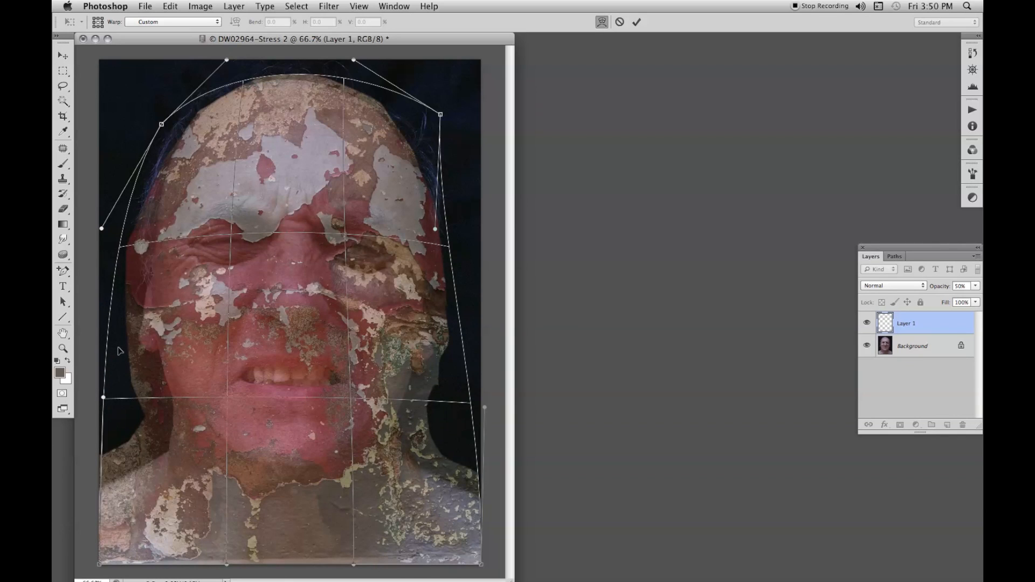
left_click_drag(120, 349, 106, 350)
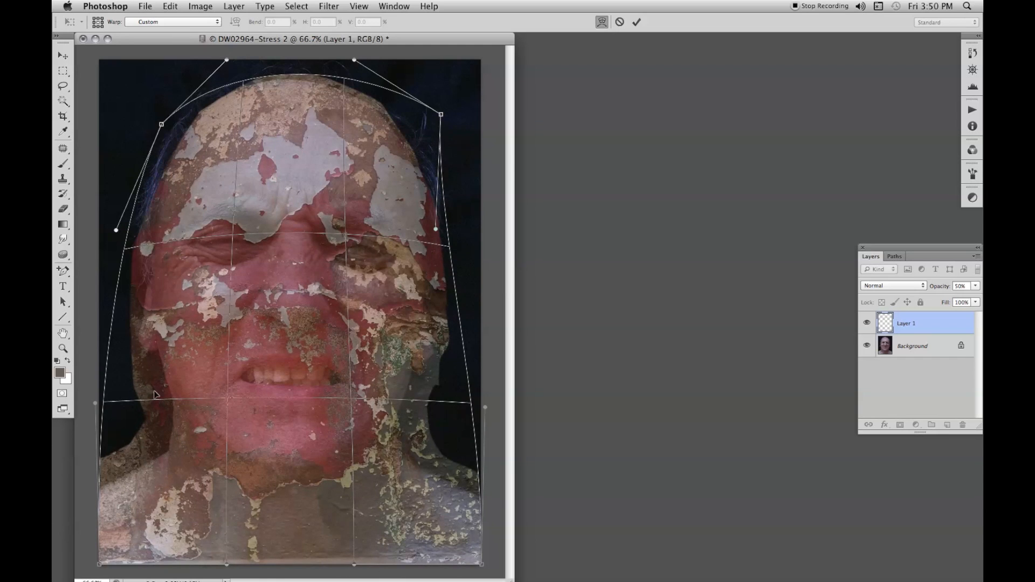
left_click(638, 22)
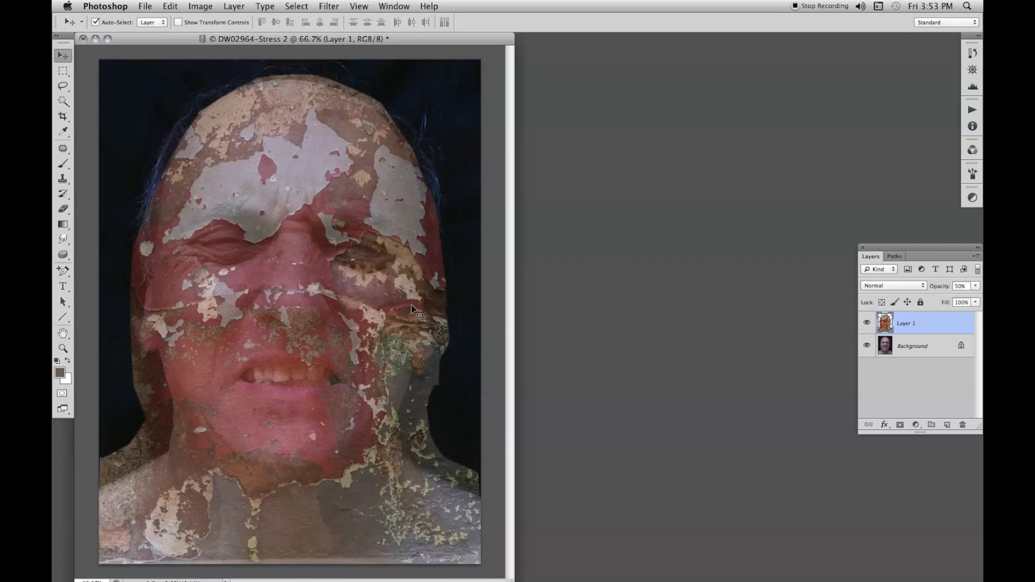
Start Puppet Warp on the texture layer and place anchor pins over the eyes, right cheek, jaw, neck, chest and chin
left_click(169, 7)
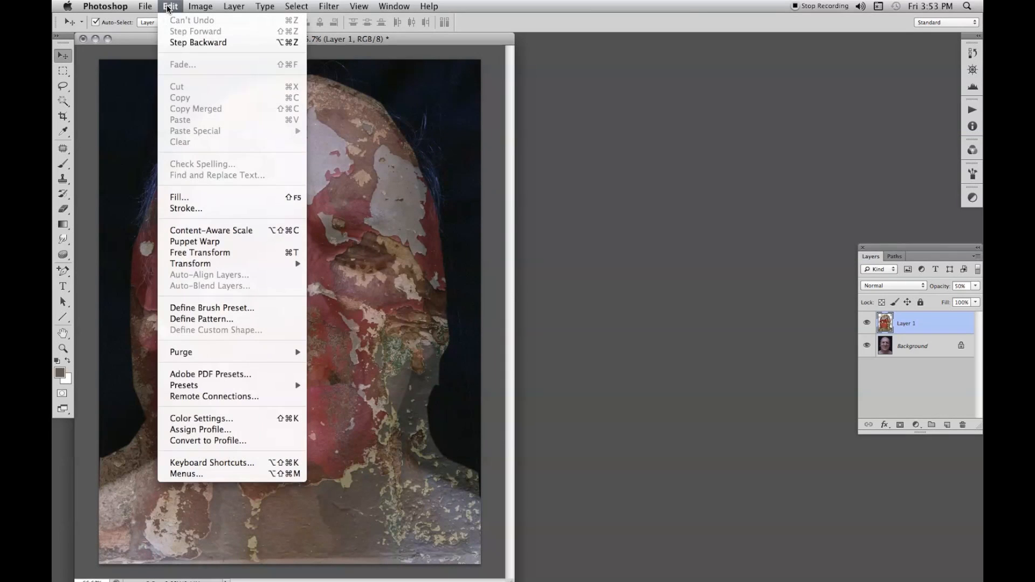
left_click(194, 241)
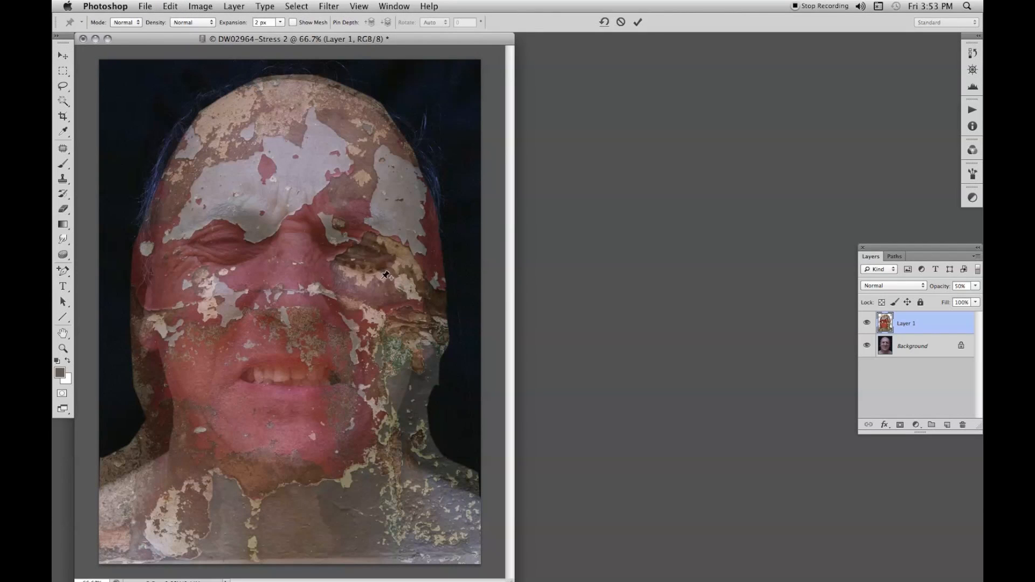
left_click(384, 301)
left_click(373, 357)
left_click(358, 421)
left_click(371, 478)
left_click(413, 519)
left_click(470, 545)
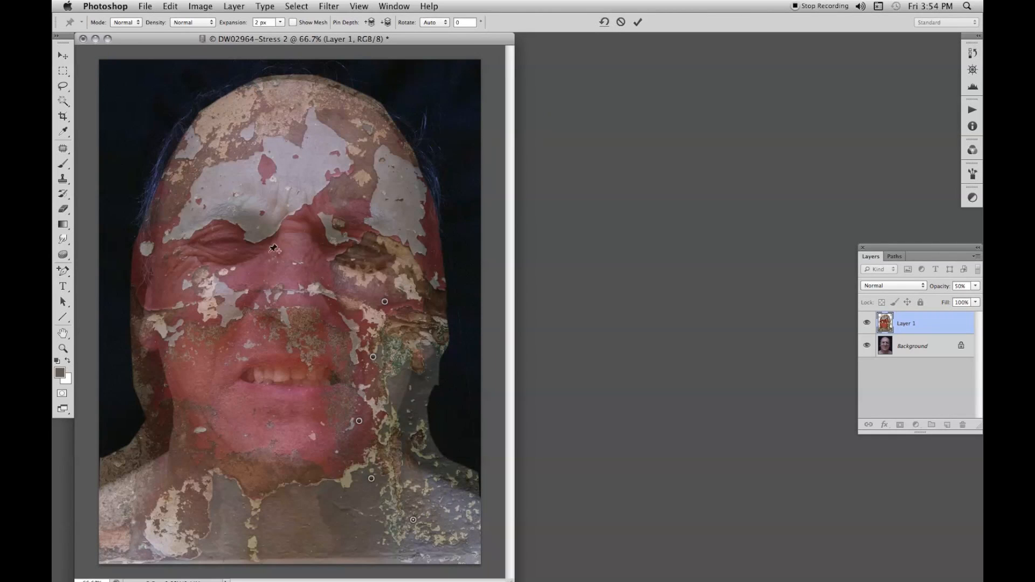
left_click(382, 235)
left_click(242, 251)
left_click(235, 408)
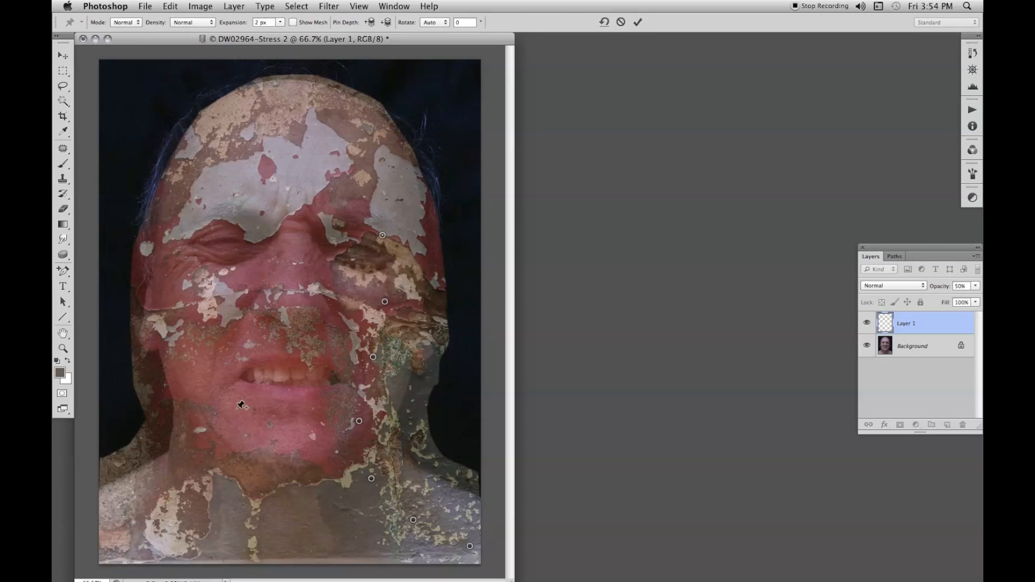
Add puppet pins along the right side of the neck and pull the texture inward to the neck's outline
left_click(448, 460)
mouse_move(449, 470)
left_mouse_down()
mouse_move(447, 480)
mouse_move(441, 473)
left_mouse_up()
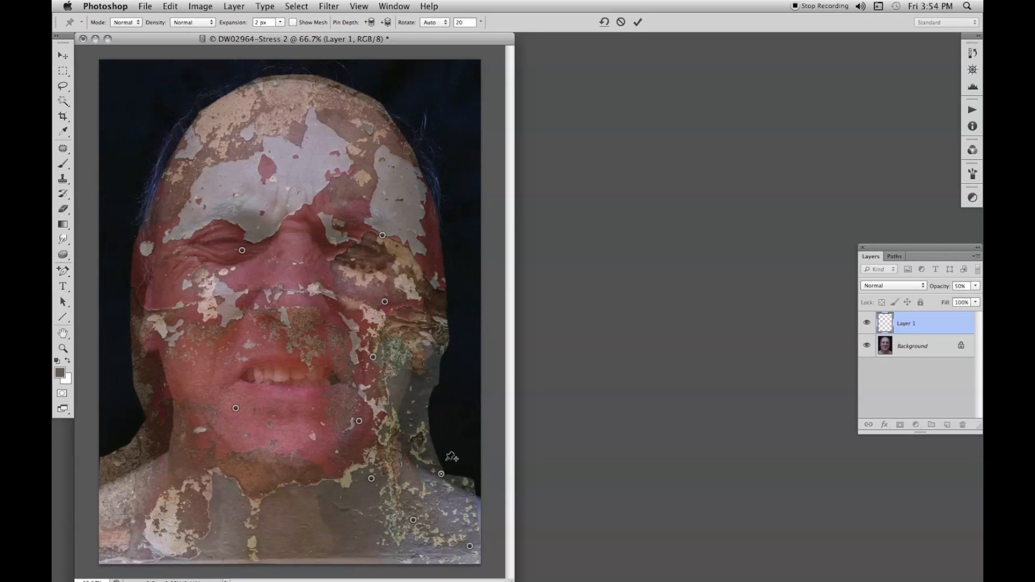
left_click(423, 411)
left_click_drag(406, 419, 429, 348)
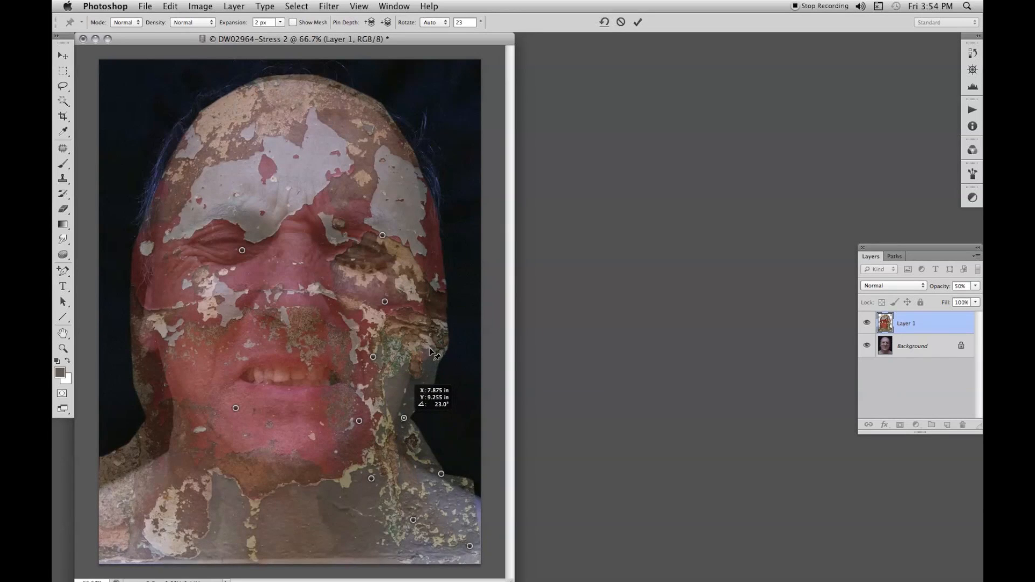
left_click(425, 386)
left_click_drag(426, 386, 415, 383)
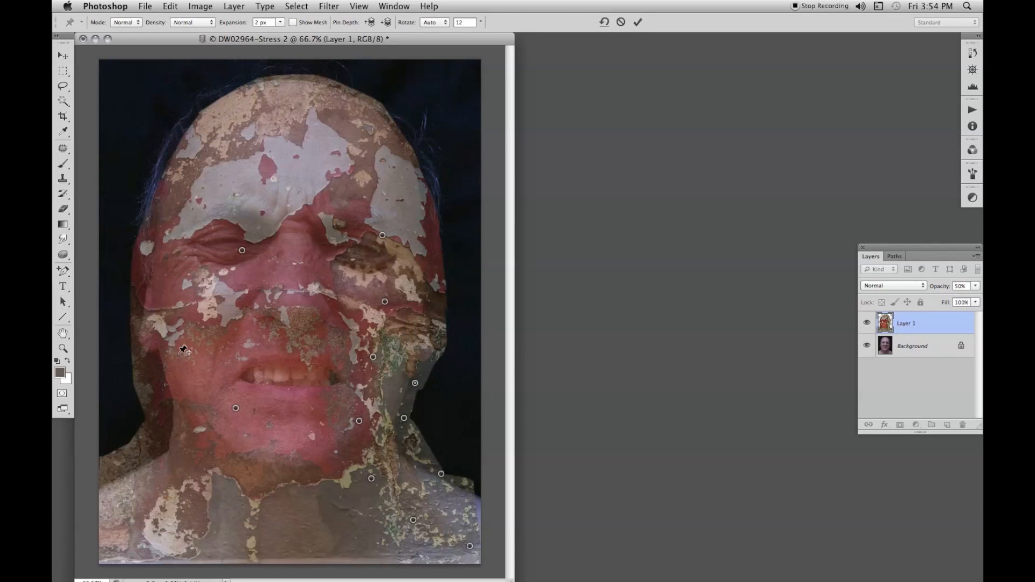
Anchor the texture on the left cheek and chest with puppet pins, and fit its edge to the left shoulder
left_click(208, 337)
left_click(158, 527)
left_click(106, 545)
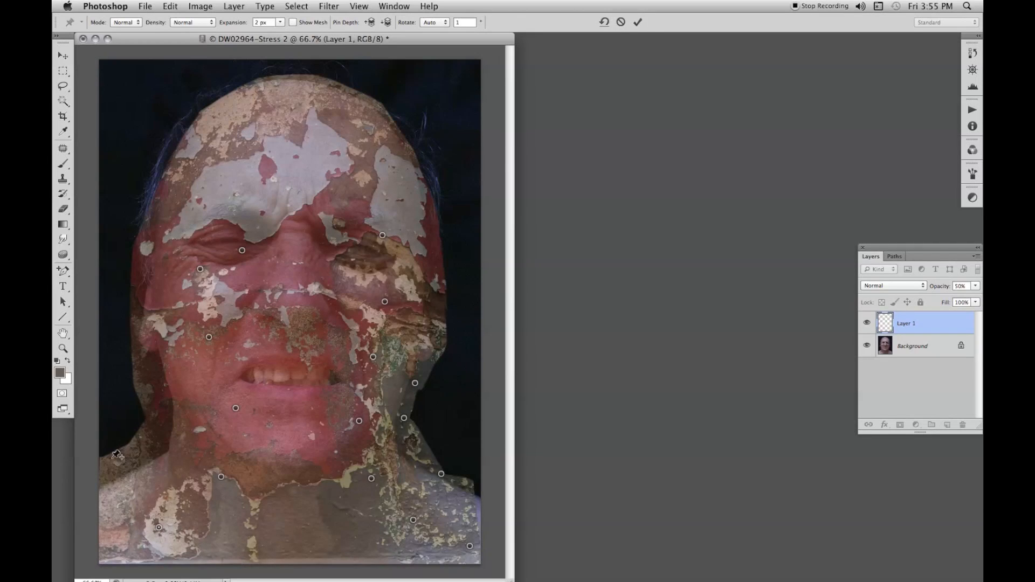
left_click(137, 443)
left_click_drag(150, 452, 101, 475)
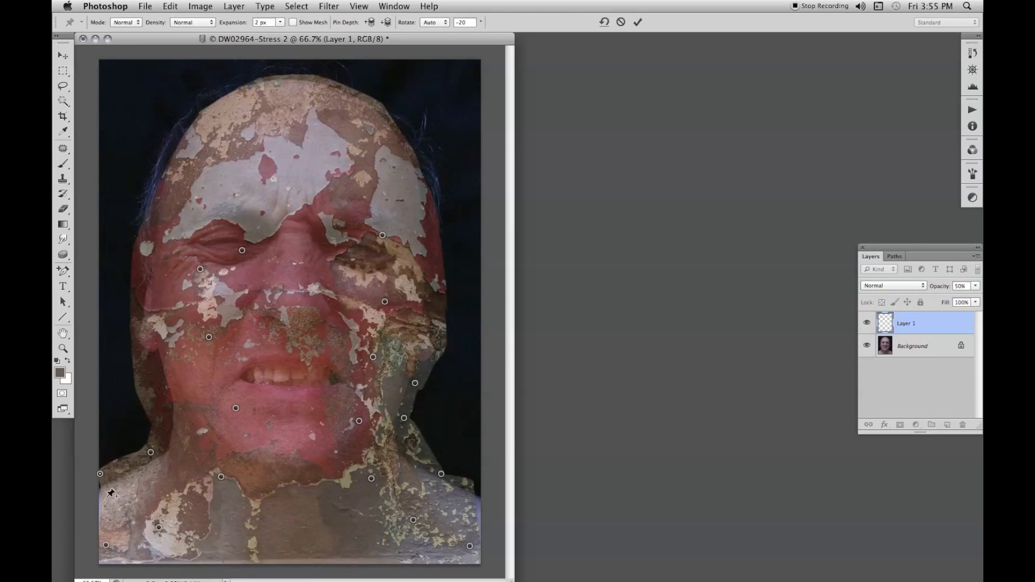
left_click(101, 496)
Pin and pull the texture inward along the left neck and jaw, and apply the Puppet Warp
mouse_move(160, 399)
left_mouse_down()
mouse_move(170, 401)
mouse_move(142, 381)
mouse_move(166, 399)
left_mouse_up()
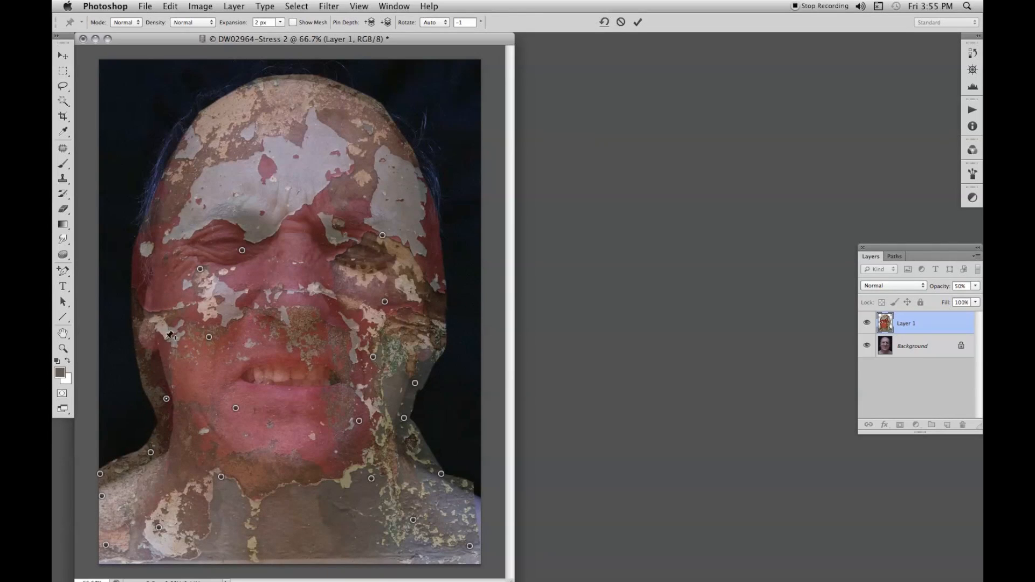
left_click(151, 365)
left_click_drag(151, 365, 181, 349)
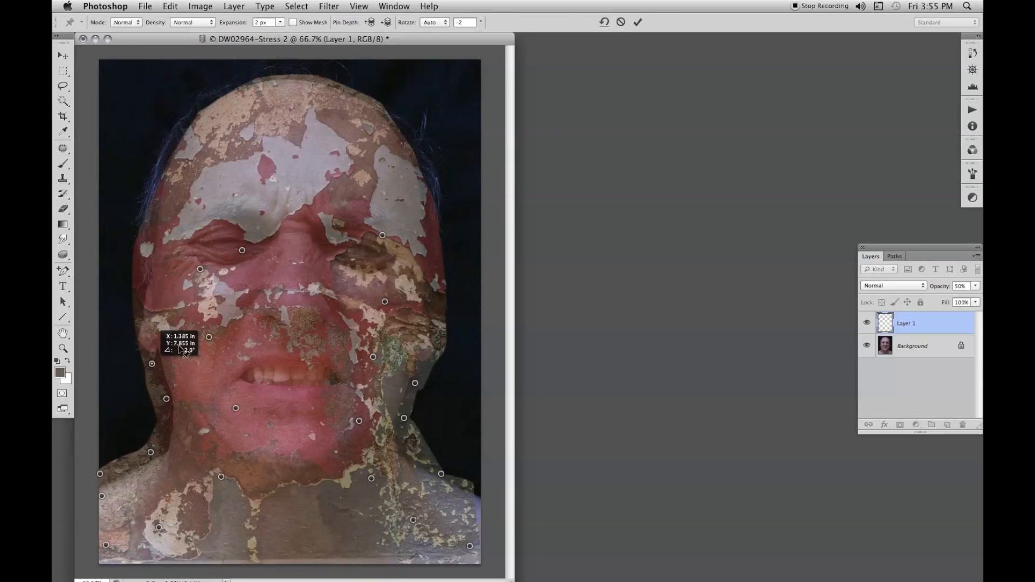
left_click(637, 22)
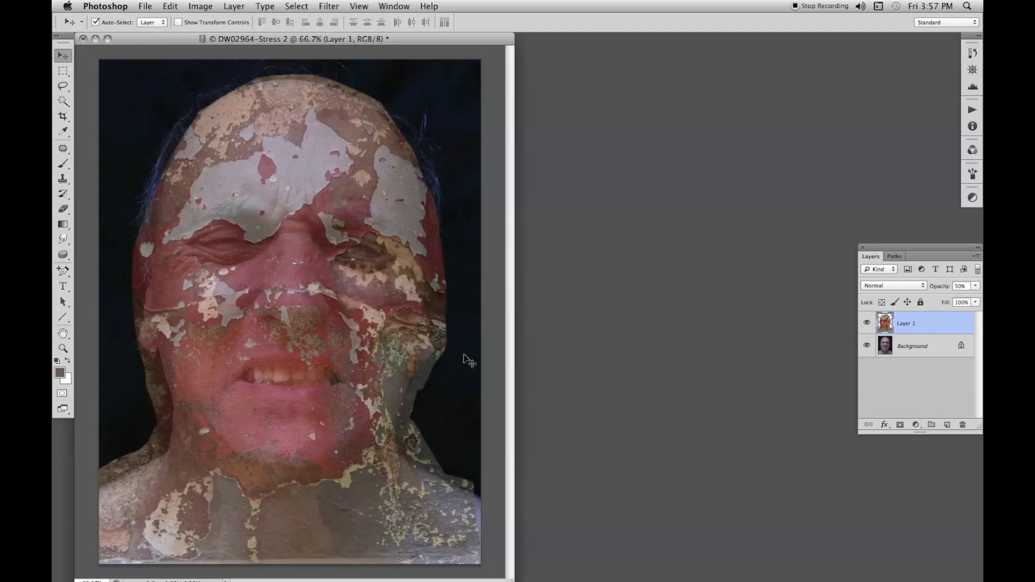
Duplicate the layered portrait document as "Face" and delete the texture layer from the copy
left_click(205, 8)
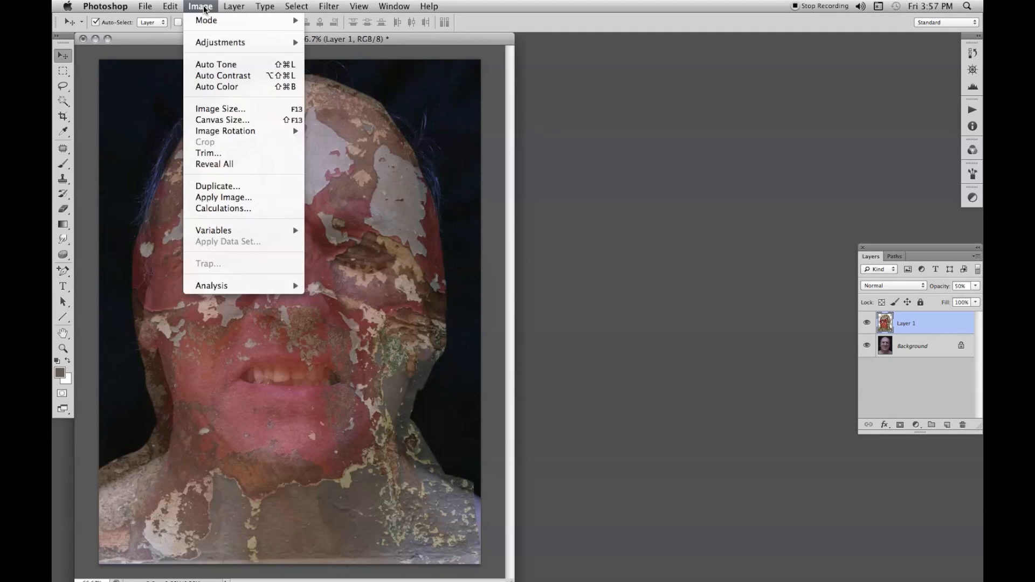
left_click(216, 187)
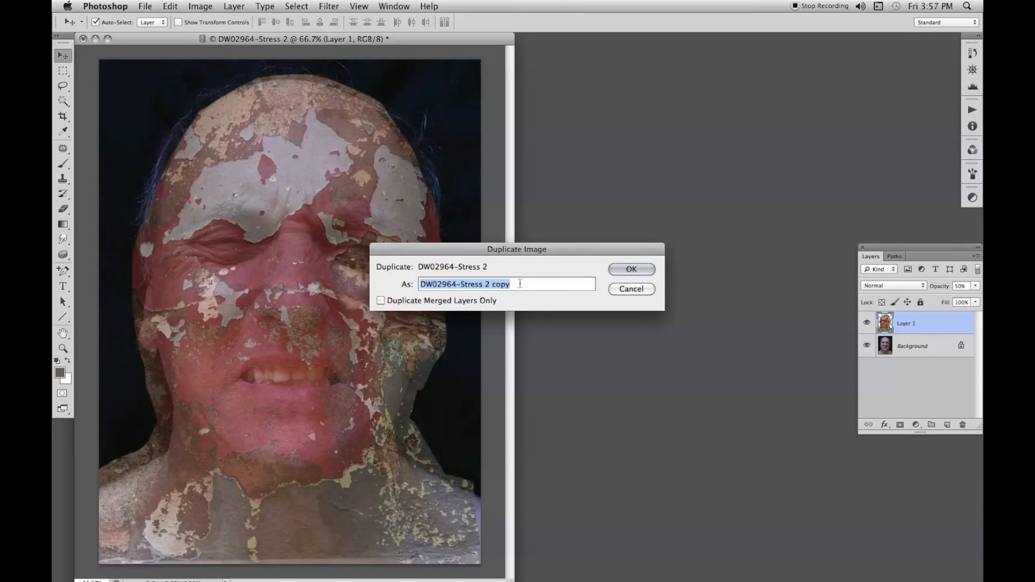
key("BackSpace")
type("Face")
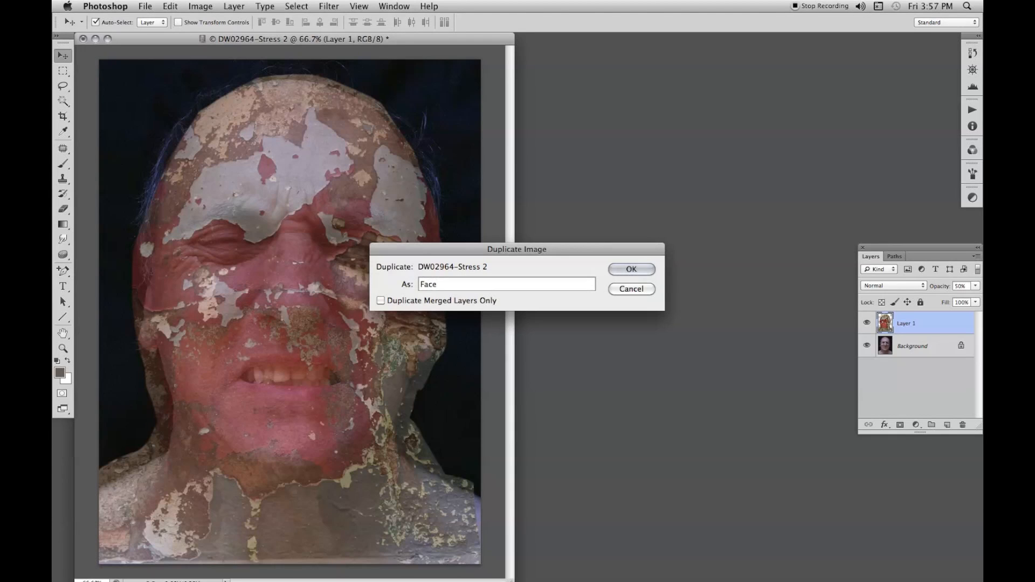
left_click(630, 269)
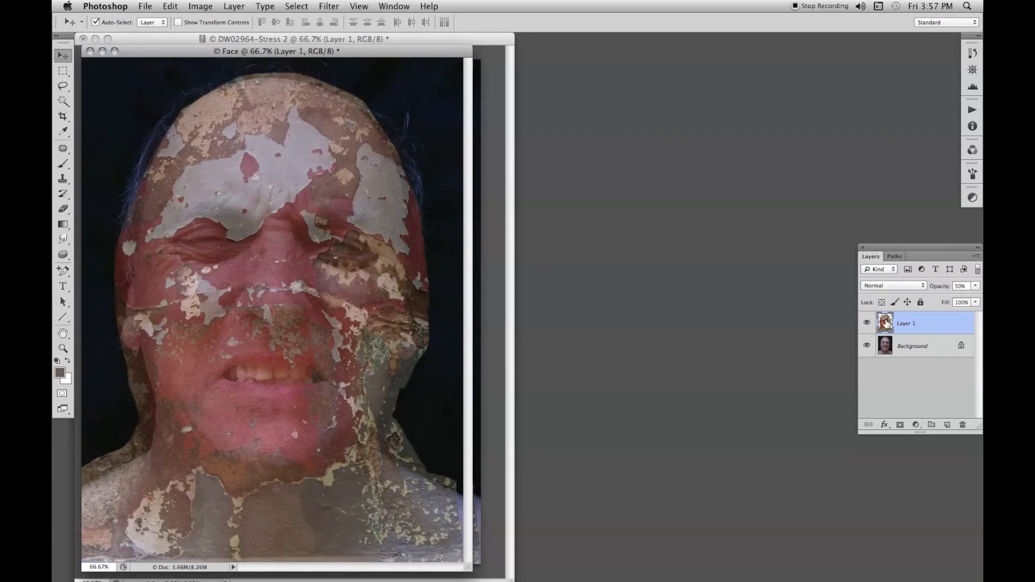
left_click_drag(882, 322, 963, 427)
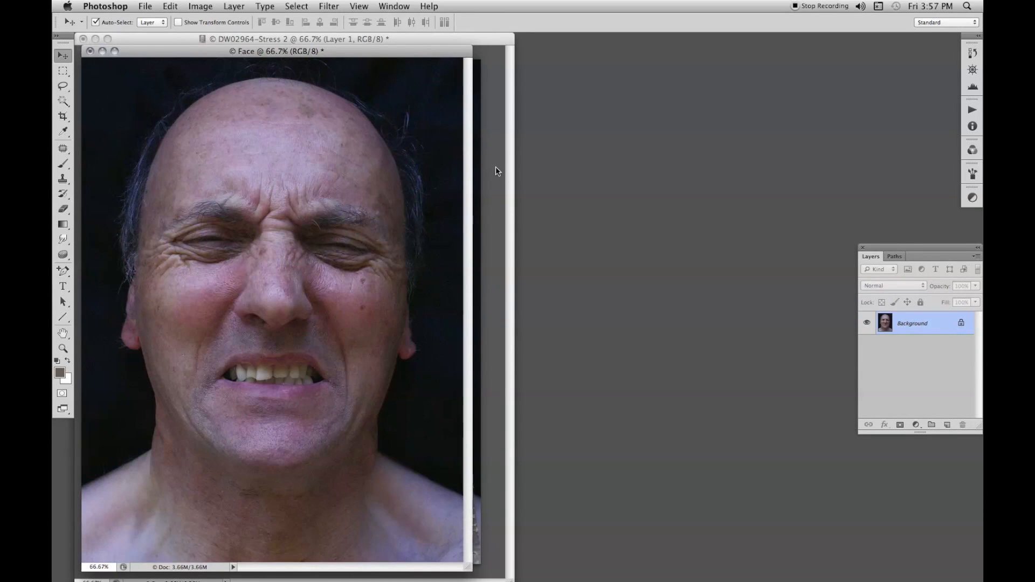
Save the Face document to the Desktop in Photoshop format
key("super+shift+s")
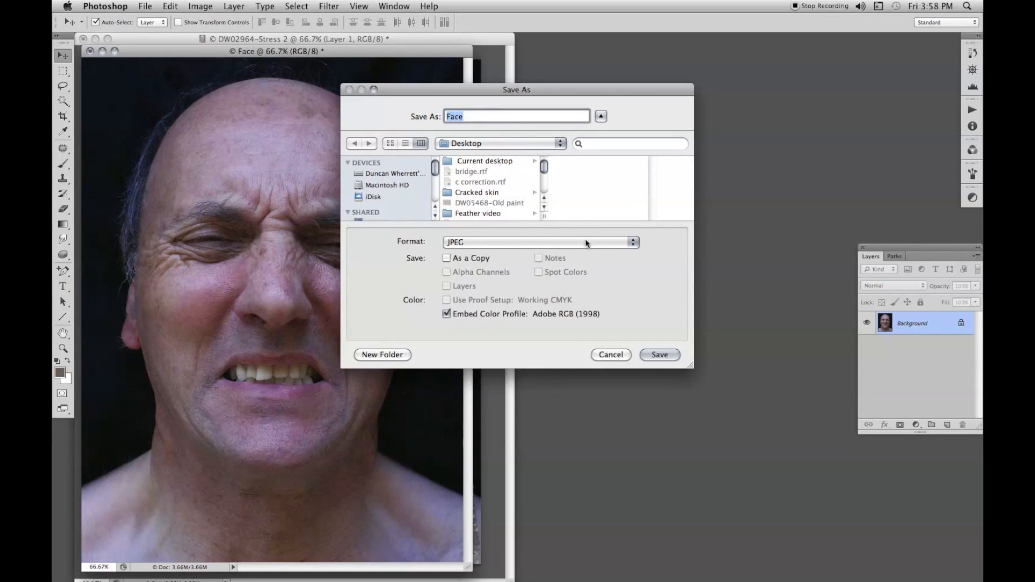
left_click(626, 242)
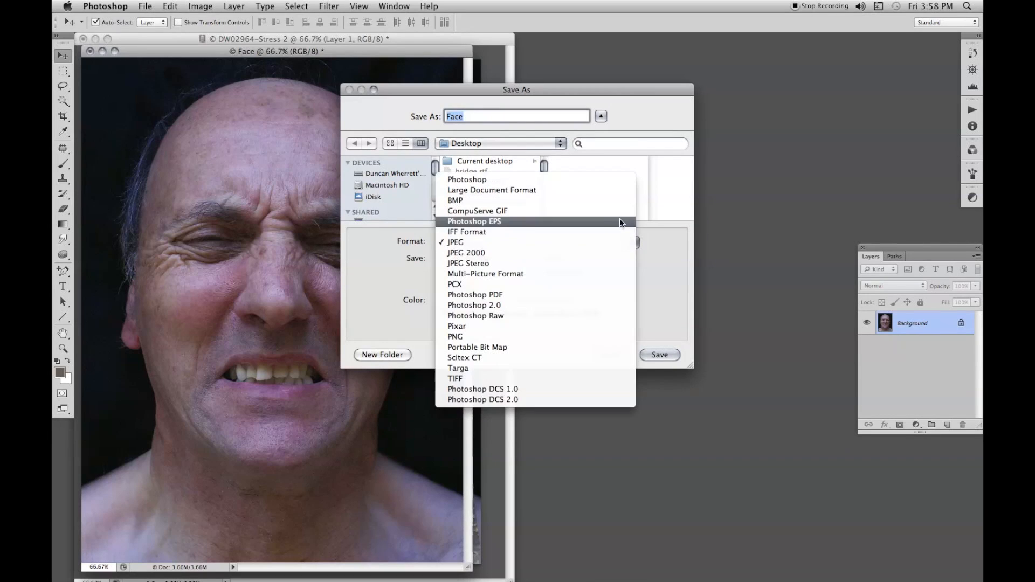
left_click(602, 185)
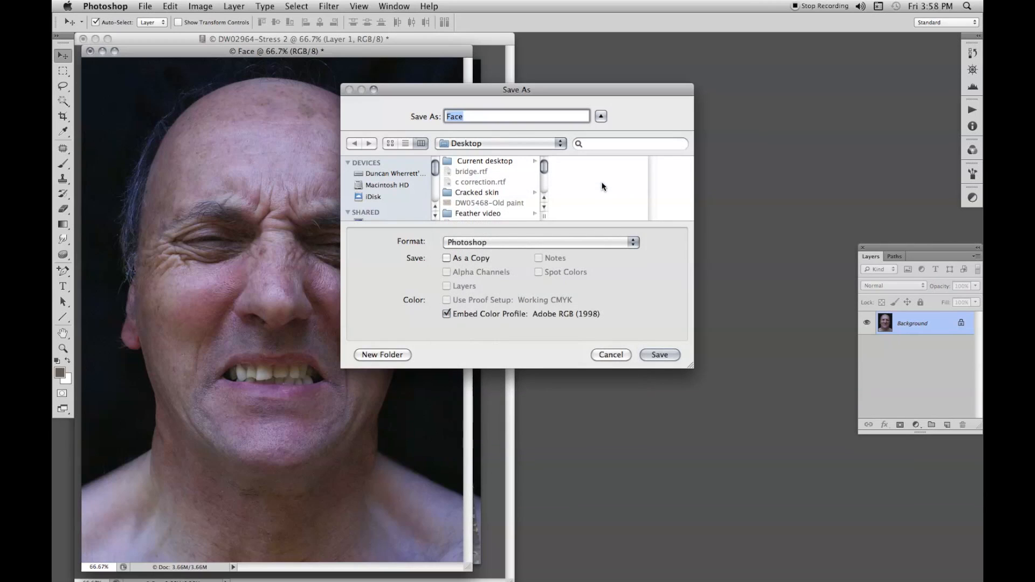
left_click(657, 354)
left_click(651, 354)
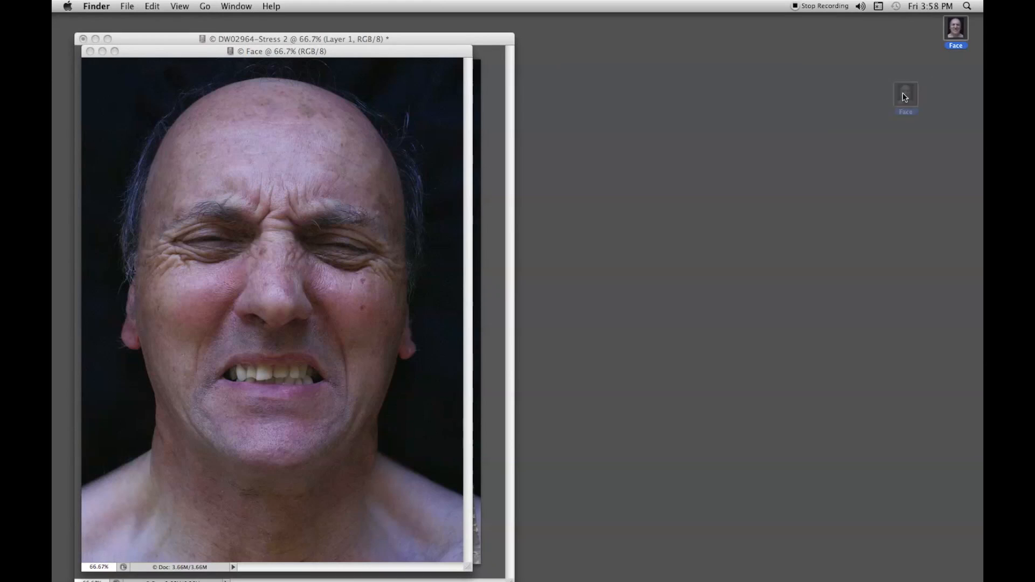
Rename the saved file on the desktop as Face.psd and close the Face document
left_click(852, 178)
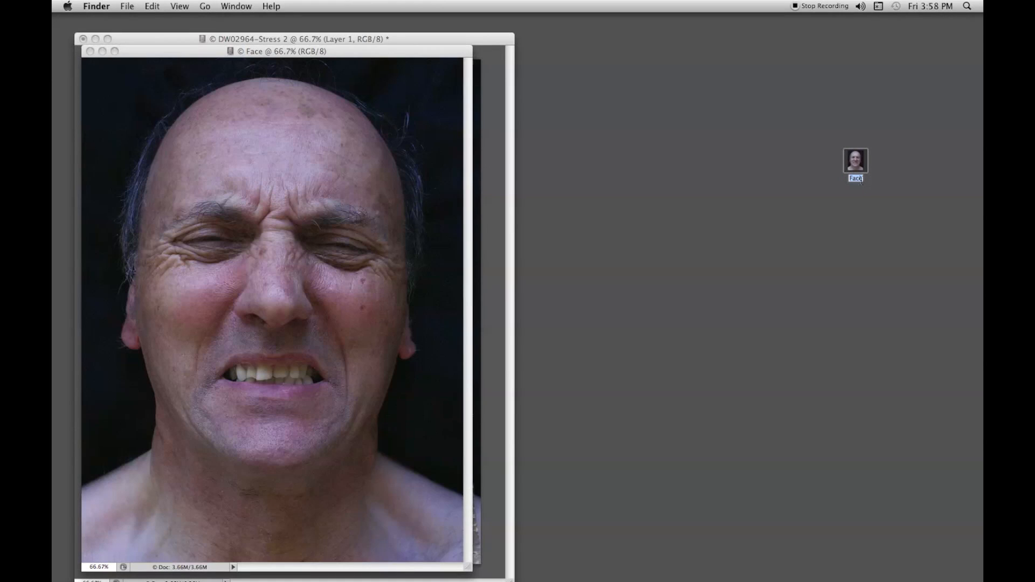
type(".psd")
left_click(122, 70)
left_click(90, 51)
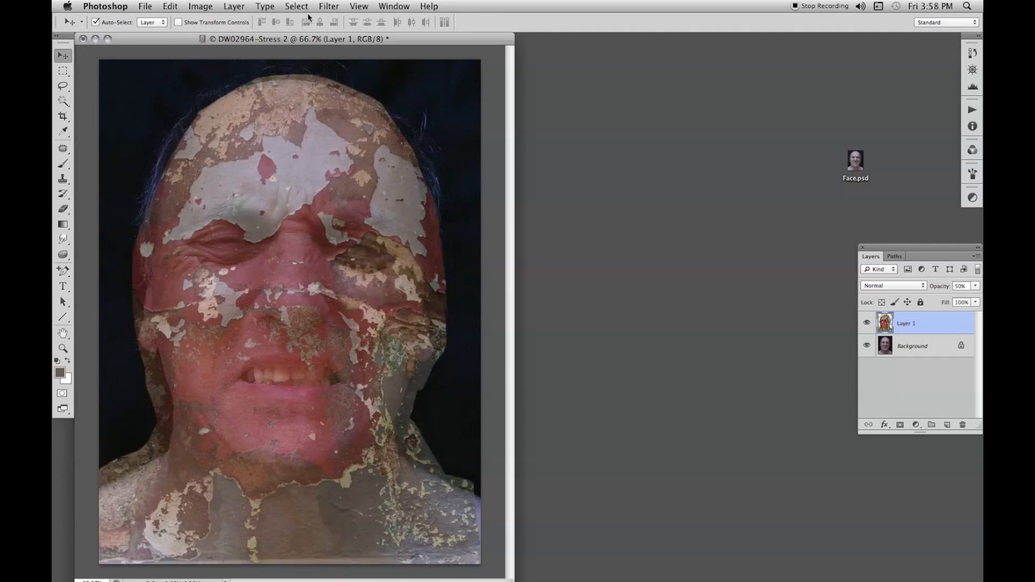
Try the Displace filter on the texture layer with horizontal and vertical scales of 10, using Face.psd as the displacement map
left_click(329, 7)
mouse_move(340, 153)
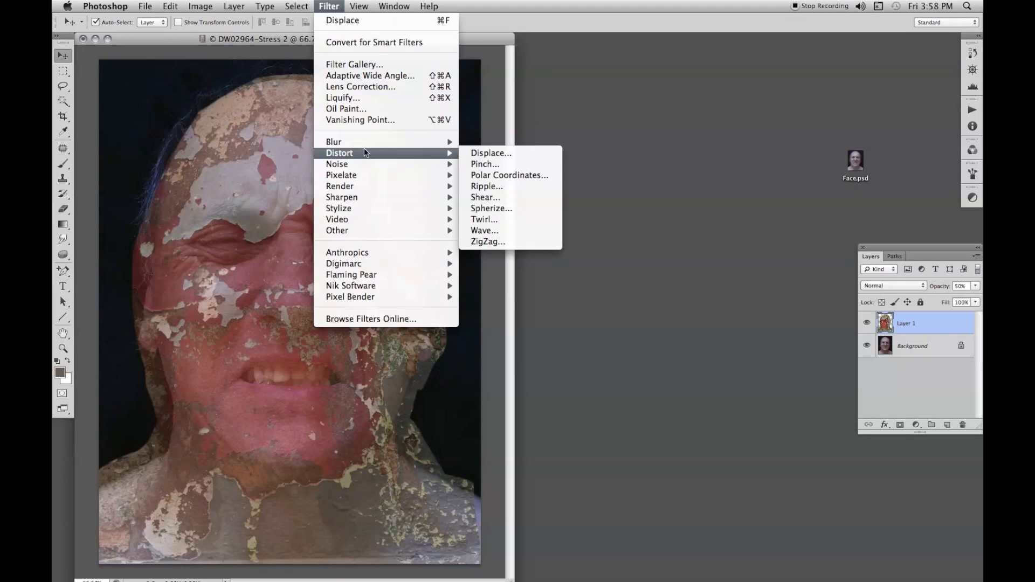
left_click(478, 155)
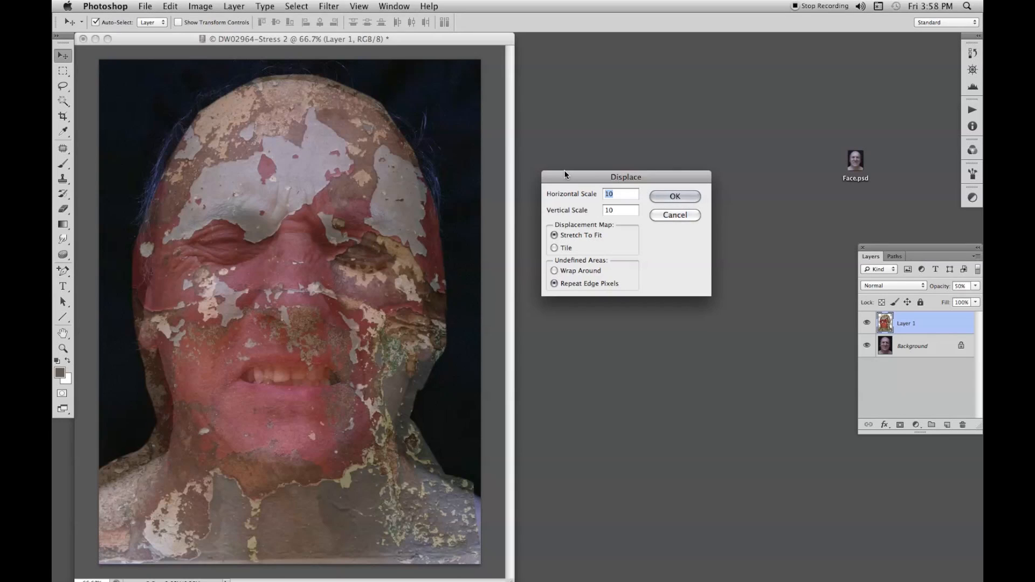
left_click(672, 197)
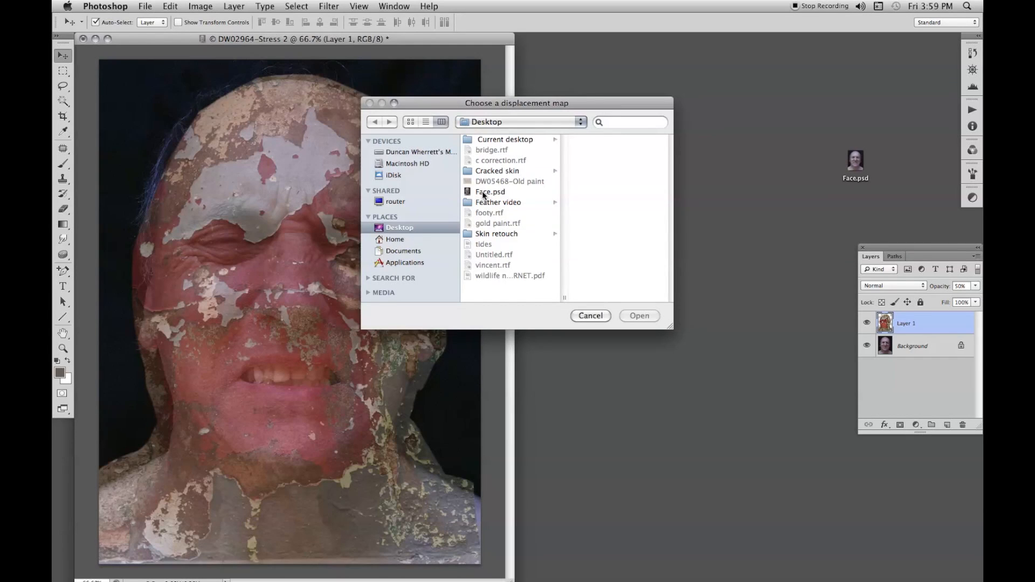
left_click(482, 191)
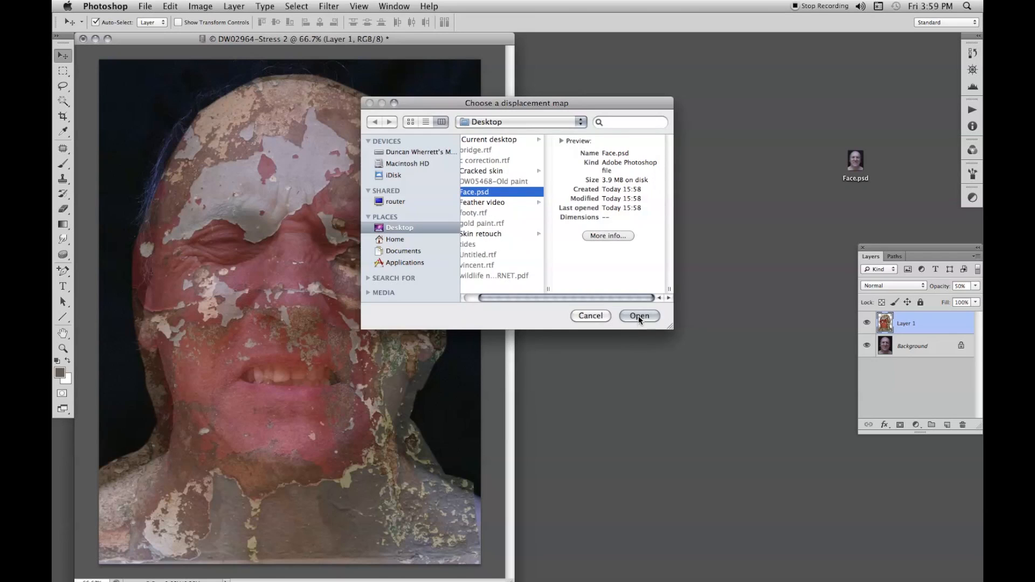
left_click(639, 316)
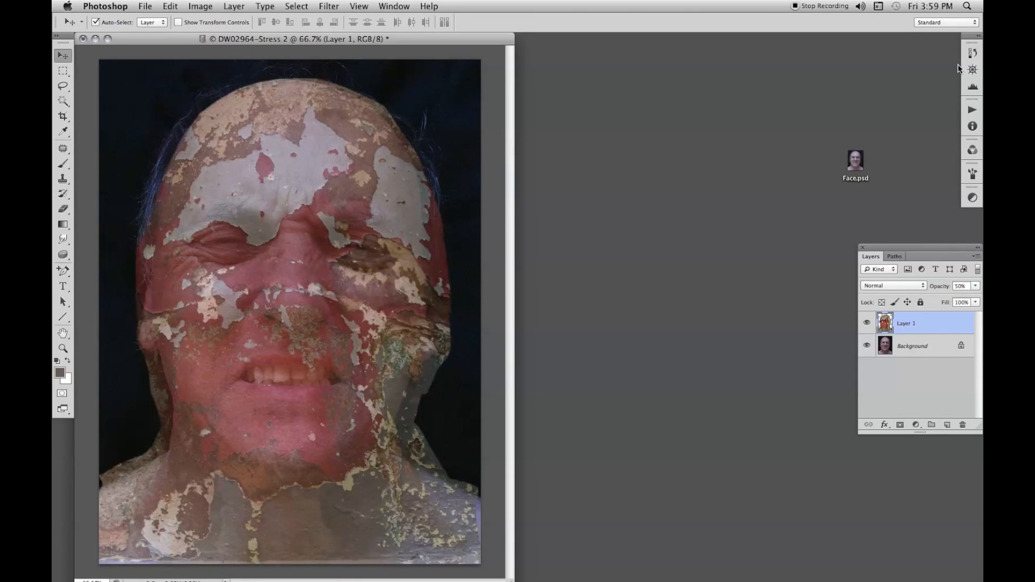
Compare the texture before and after displacement in the history, and revert to the Puppet Warp state
left_click(971, 53)
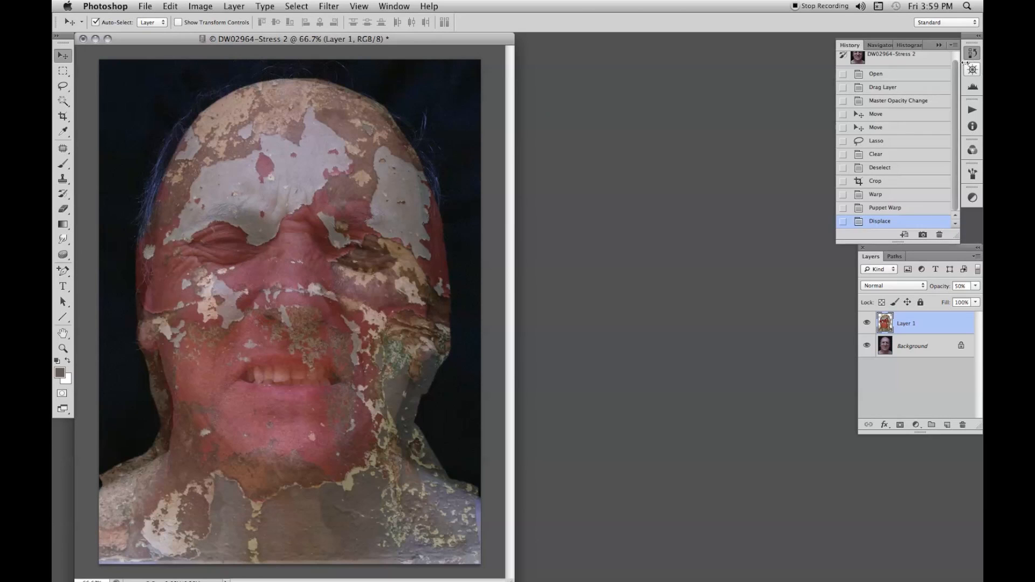
left_click(880, 209)
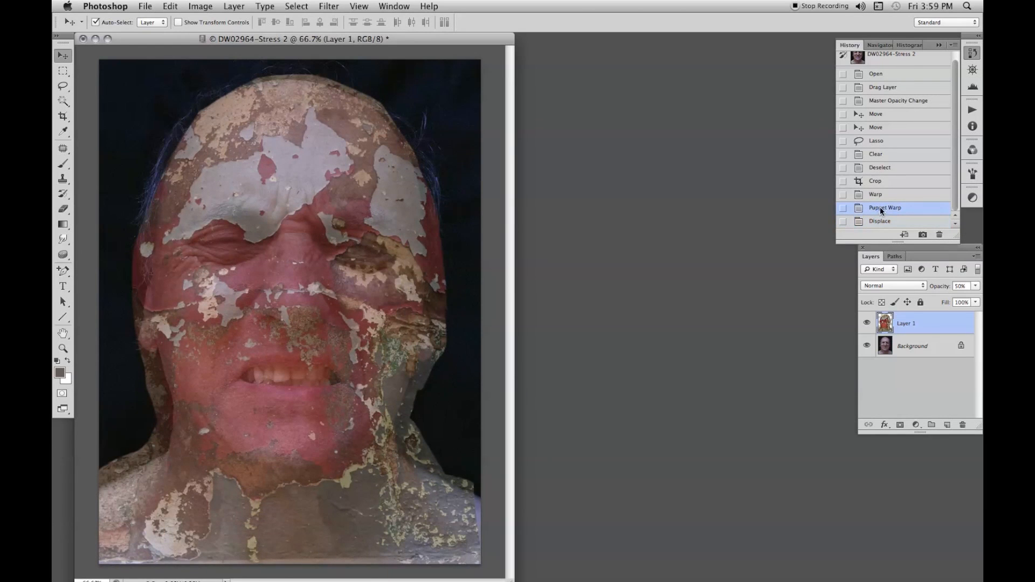
left_click(881, 223)
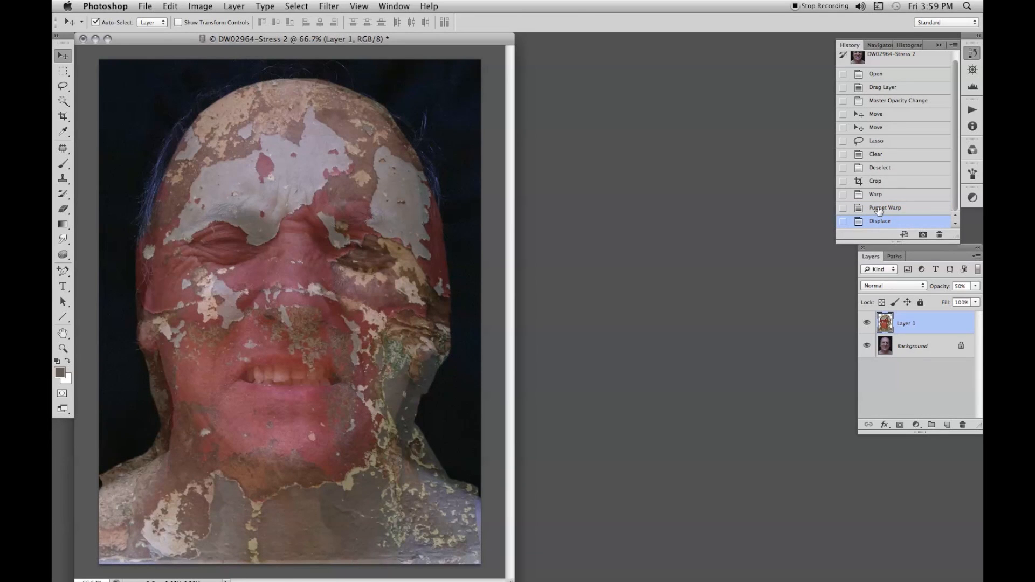
left_click(878, 209)
left_click(970, 53)
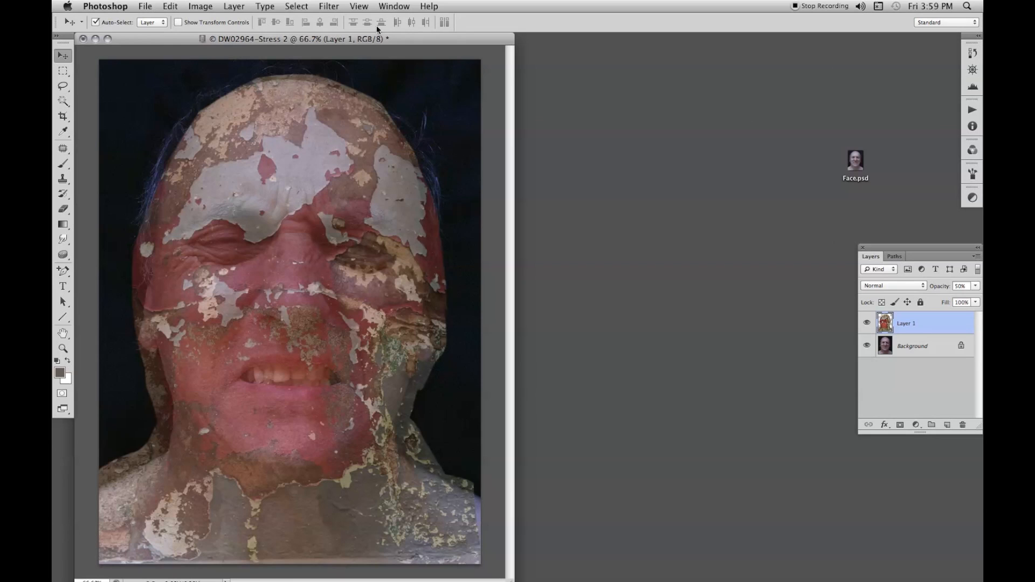
Apply the Displace filter to the texture layer with horizontal and vertical scales of 30, using Face.psd as the displacement map
left_click(325, 7)
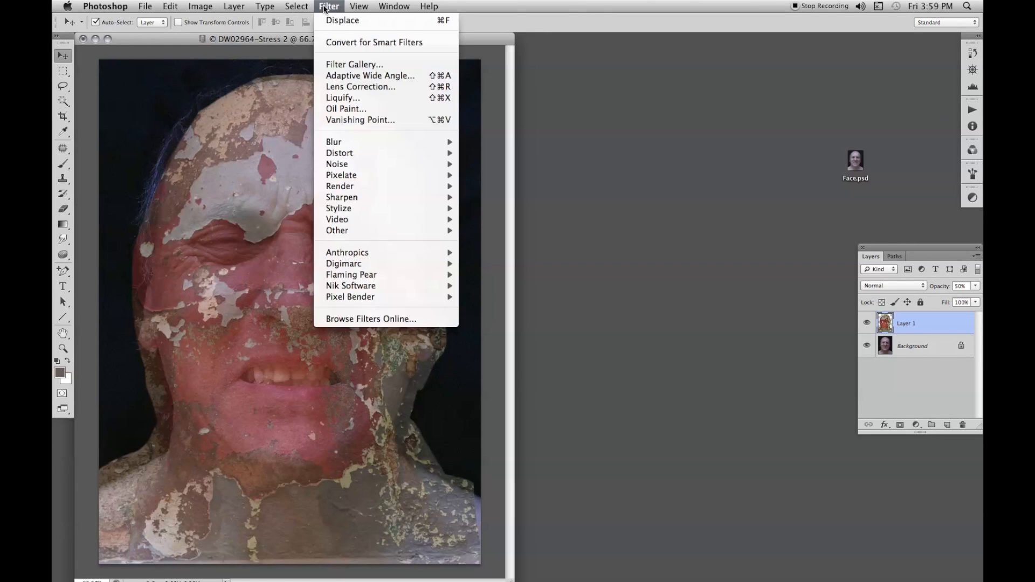
mouse_move(449, 164)
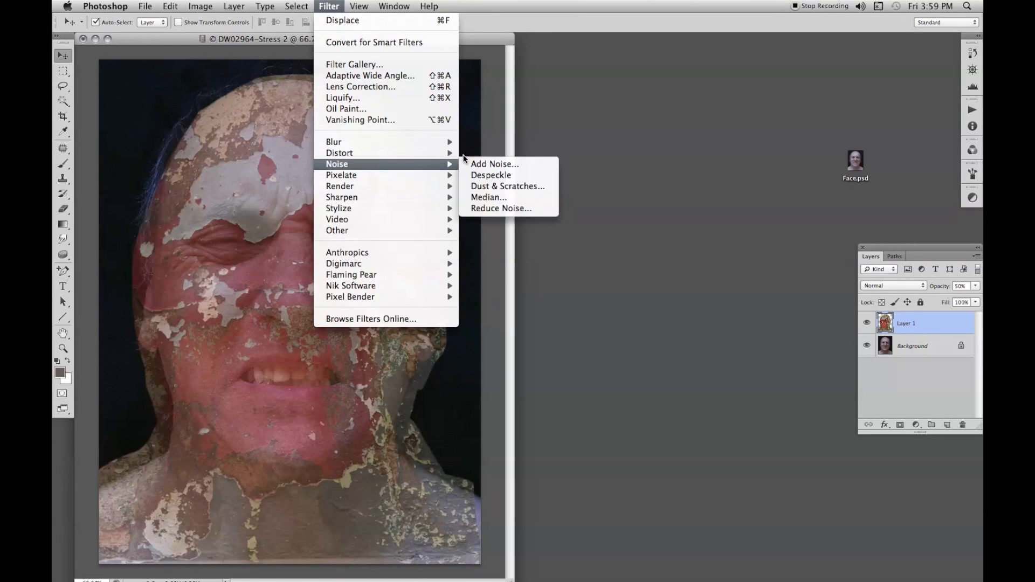
left_click(469, 153)
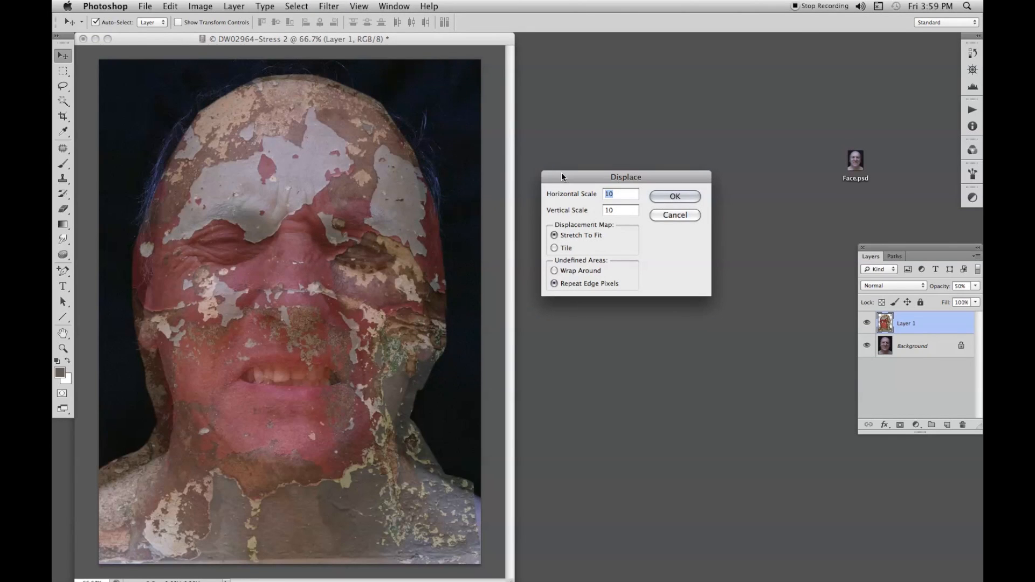
type("30")
key("Tab")
type("30")
left_click(667, 198)
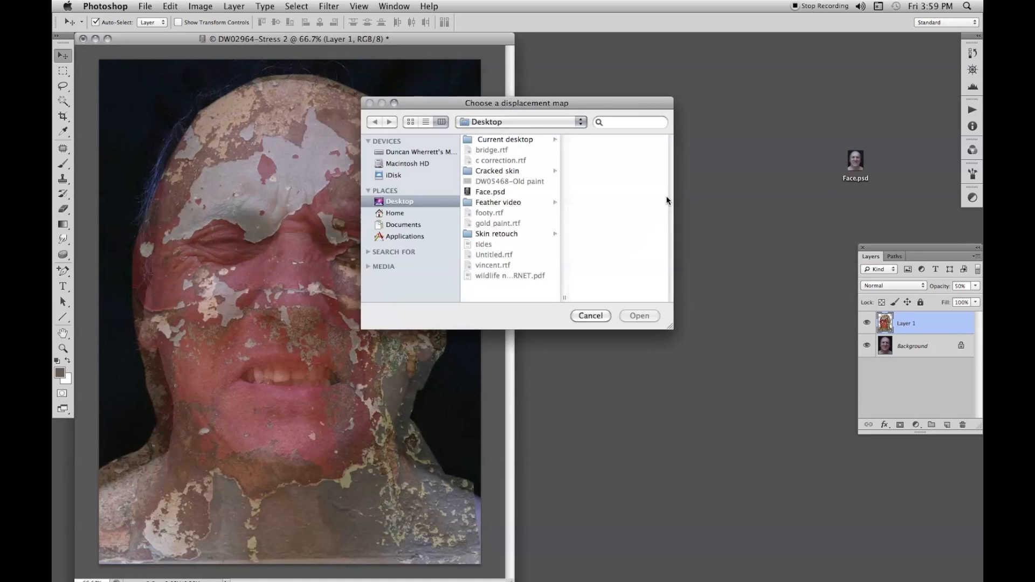
left_click(484, 193)
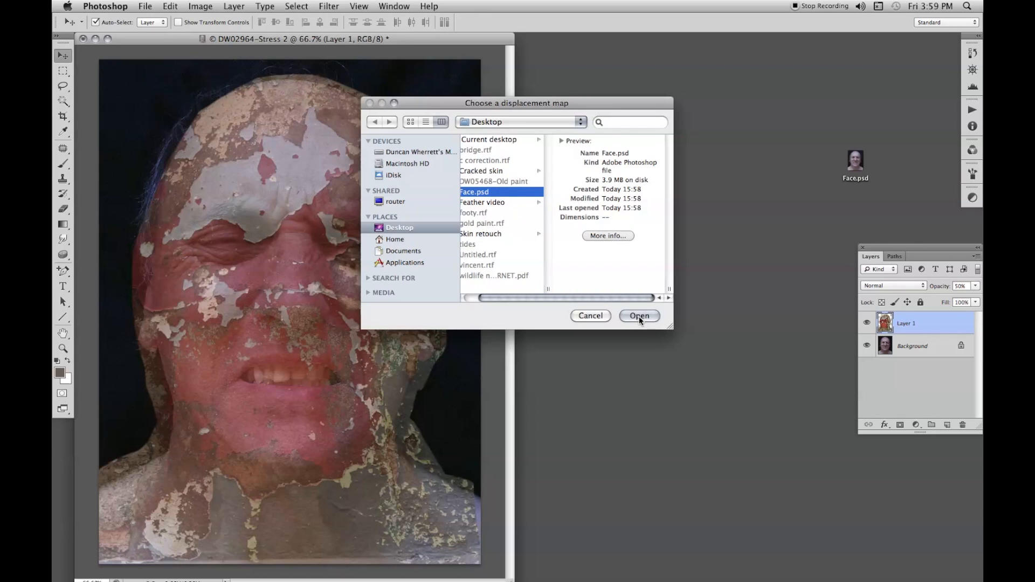
left_click(640, 316)
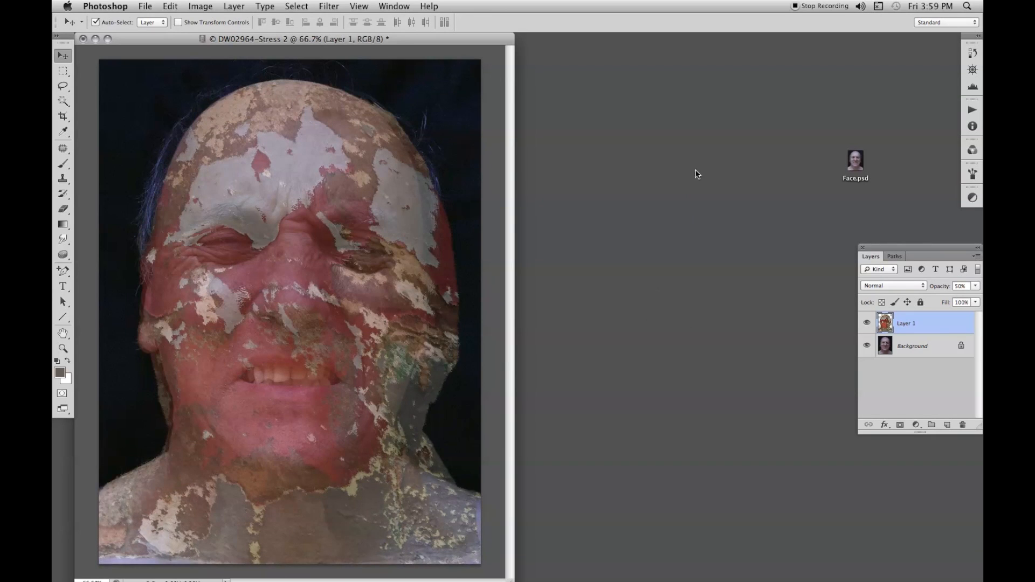
Compare the Puppet Warp state with the latest Displace state in the history, finishing on the displaced version
left_click(973, 53)
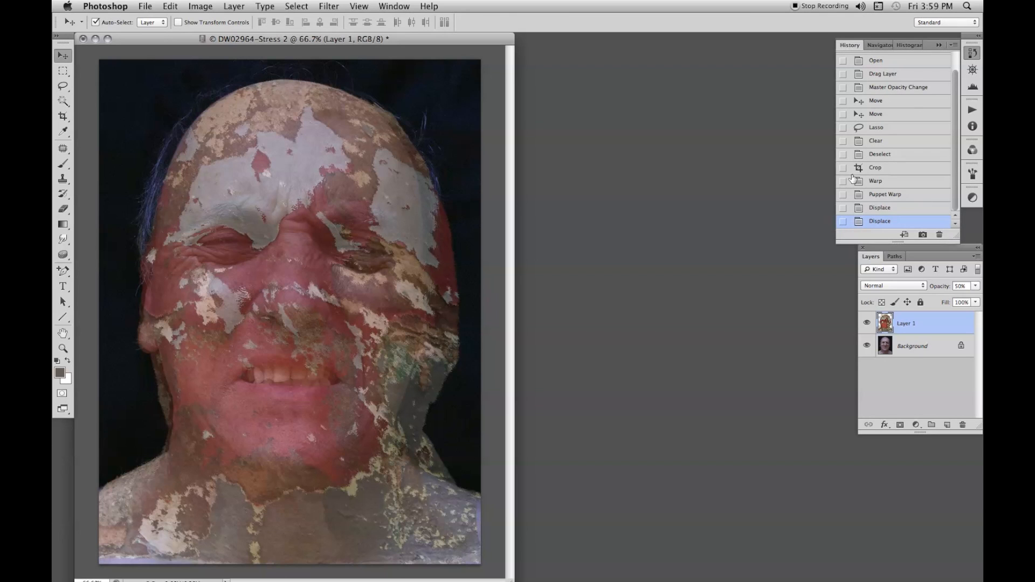
left_click(873, 196)
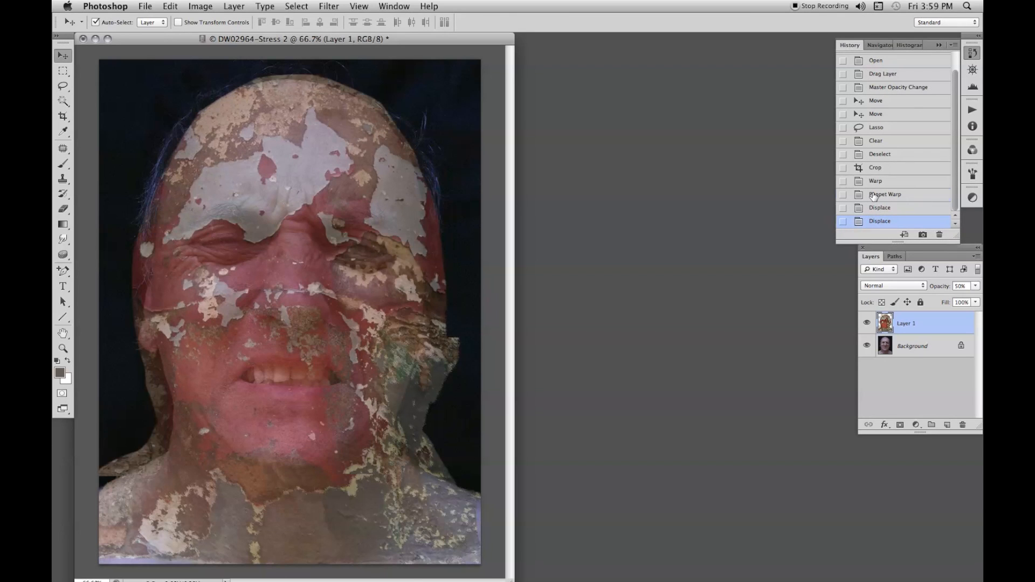
left_click(874, 222)
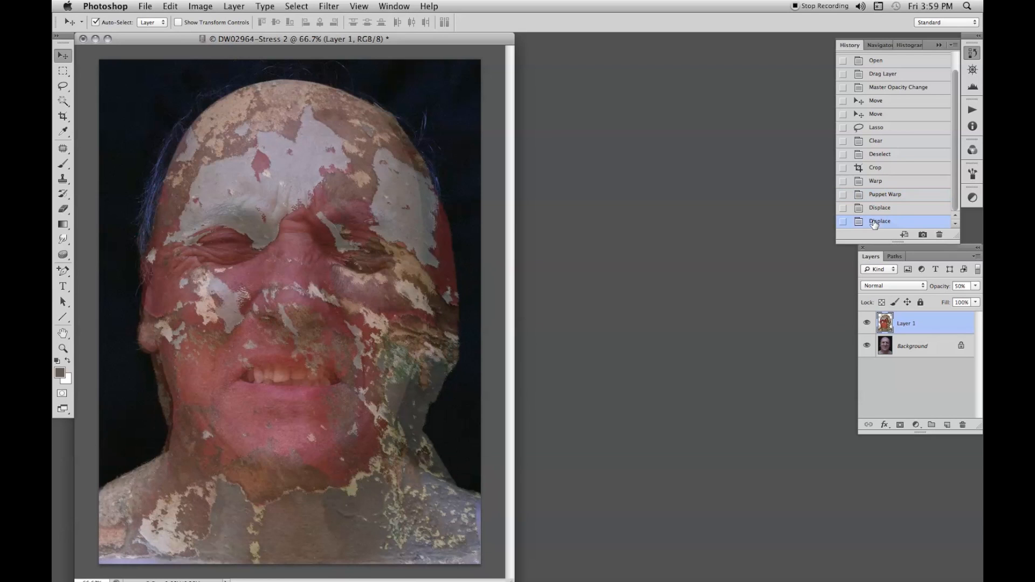
left_click(972, 53)
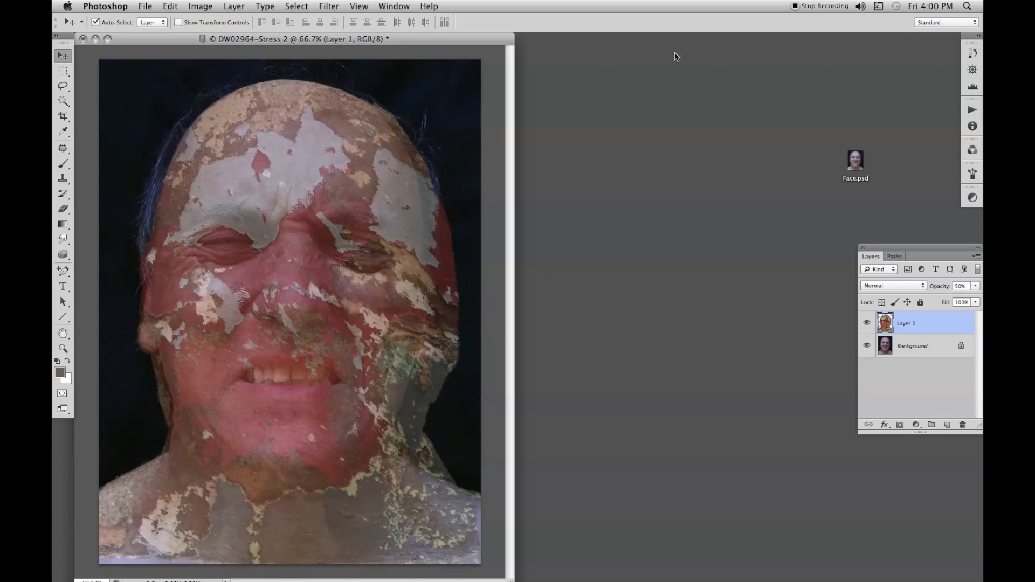
Set the texture layer's blend mode to Multiply, try 70% and 30% opacity, and settle on 50%
left_click(920, 287)
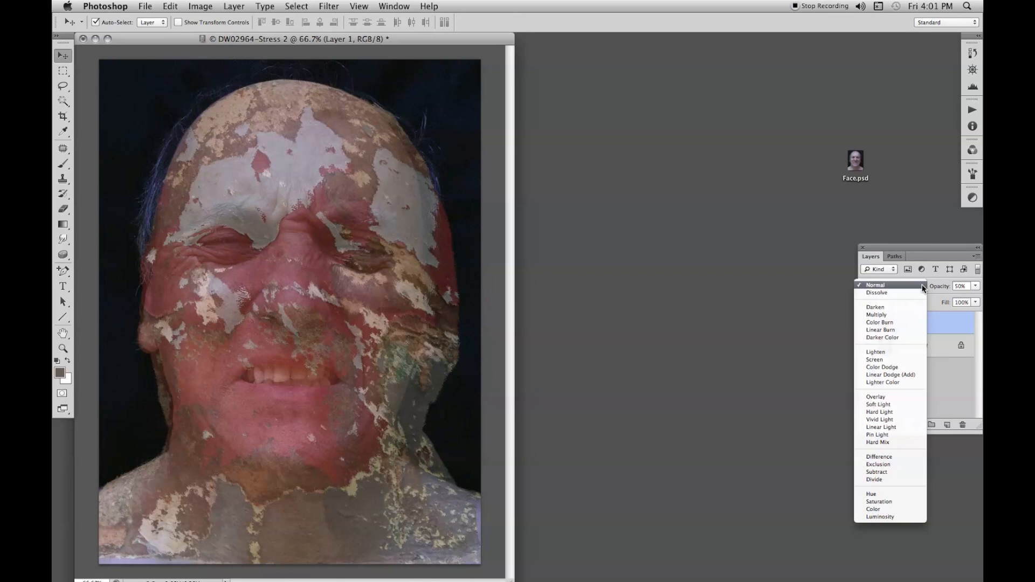
left_click(911, 313)
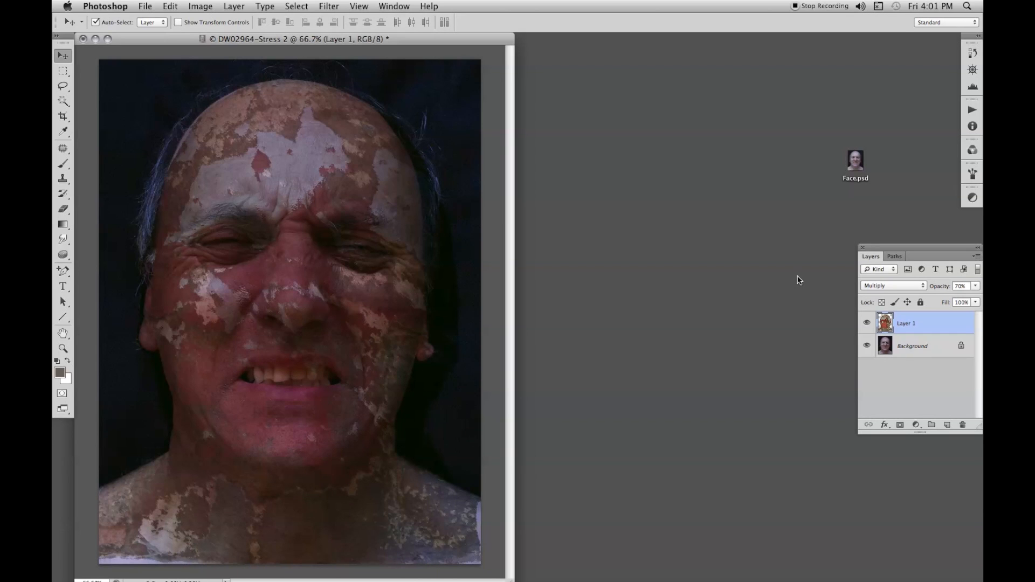
key("3")
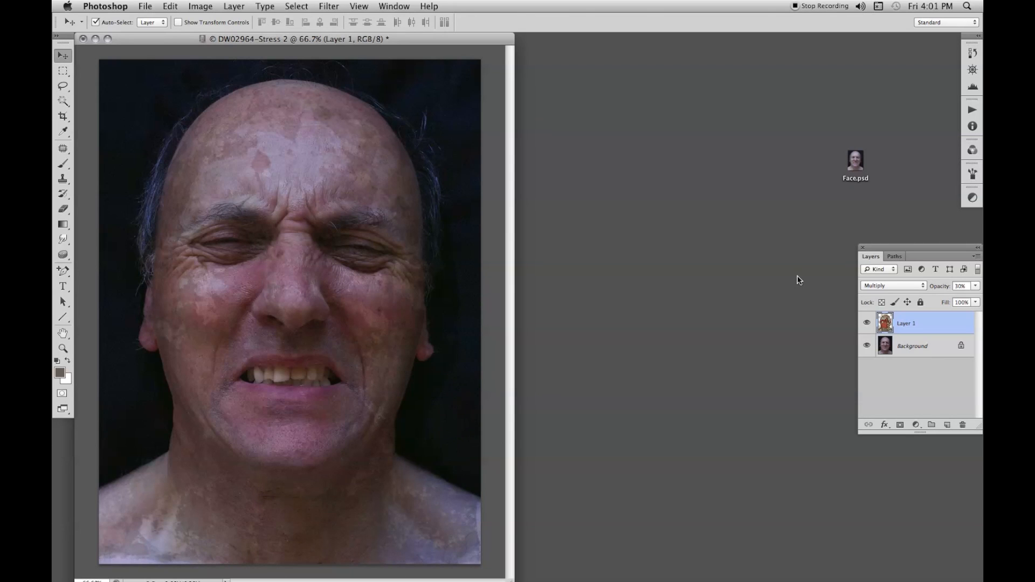
key("5")
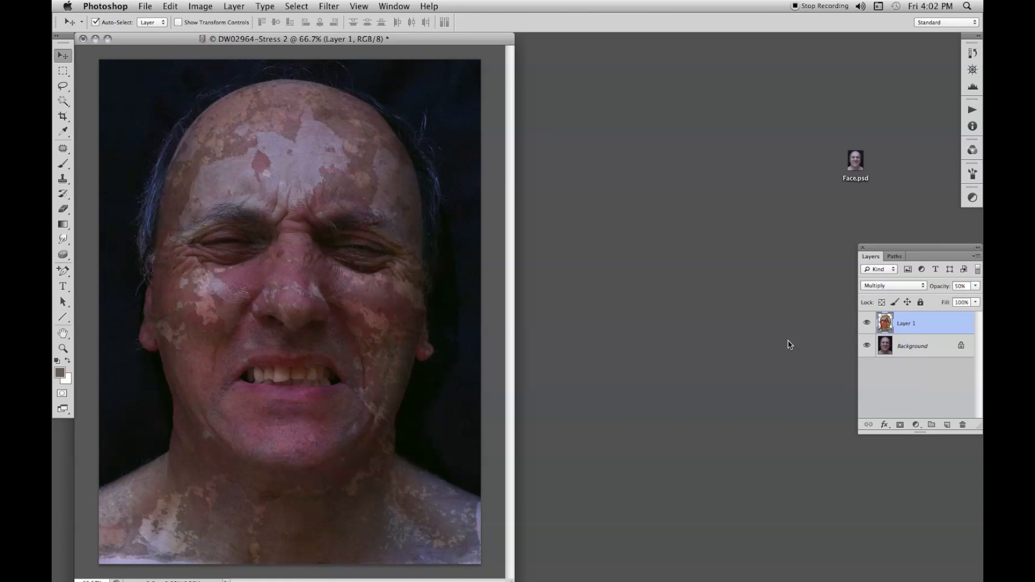
Hide the texture layer and trace a closed Pen tool path around the man's head, ears, neck and shoulders
left_click(867, 323)
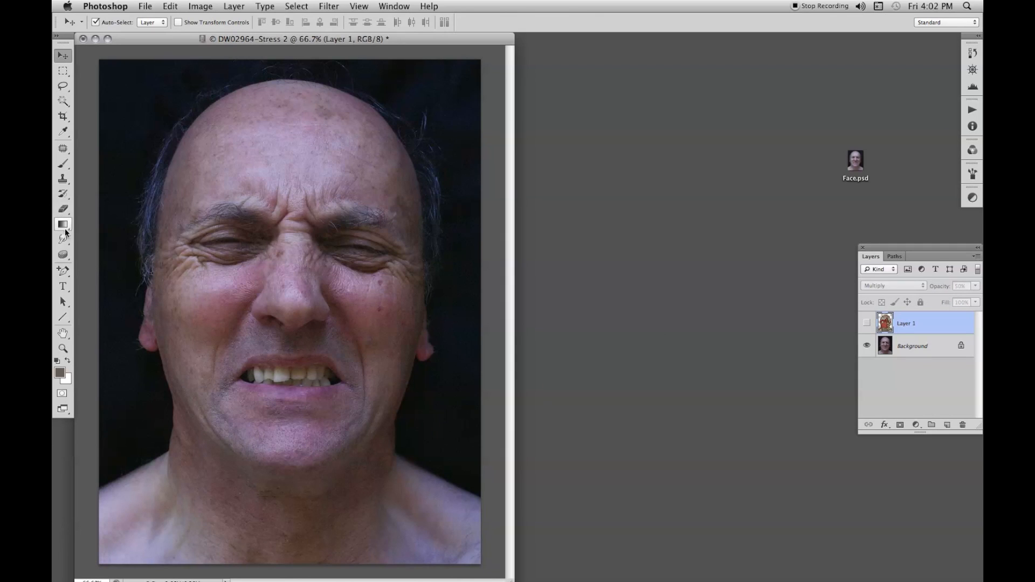
left_click_drag(63, 272, 102, 319)
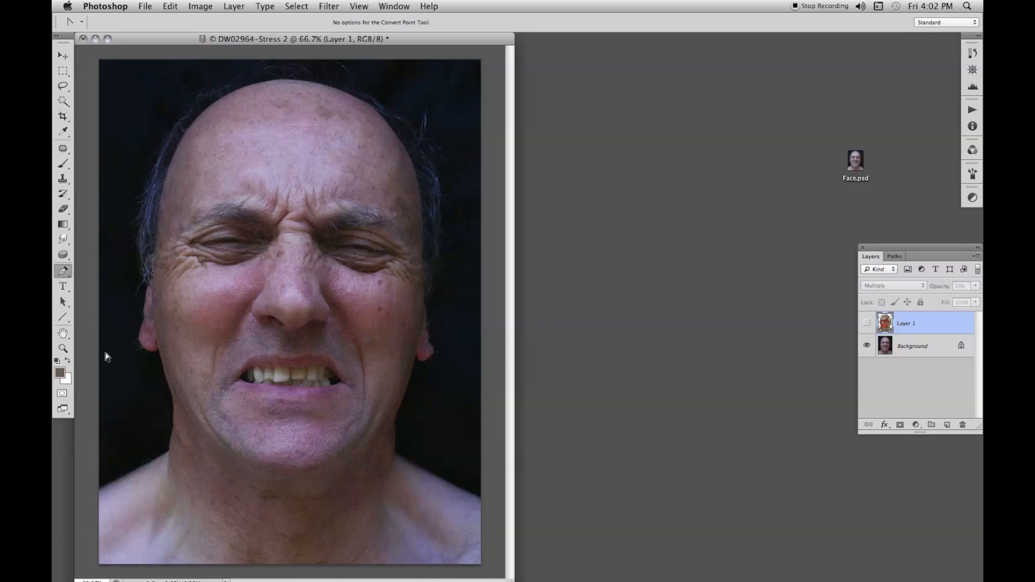
key("p")
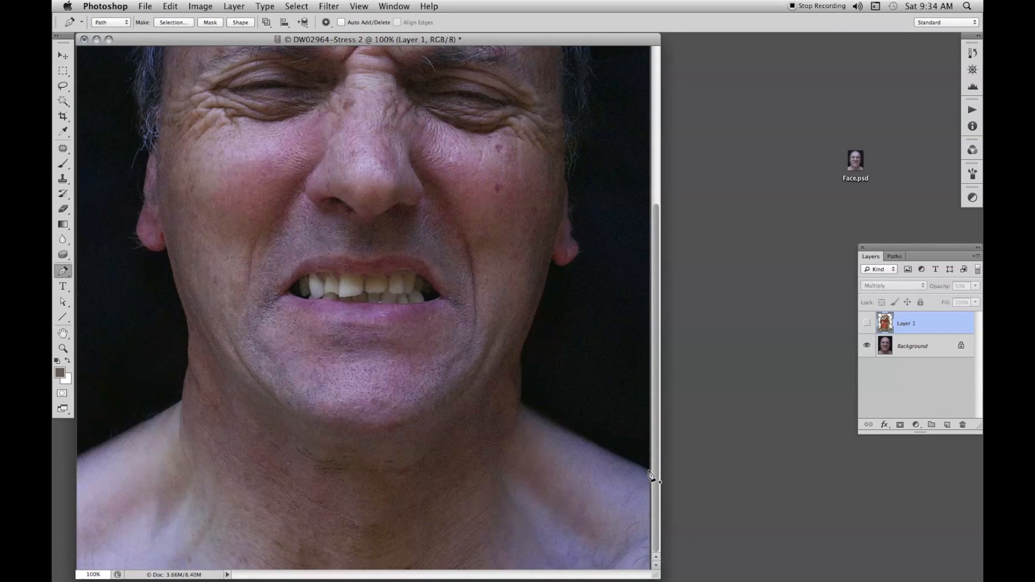
left_click(649, 472)
left_click_drag(521, 404, 510, 393)
left_click_drag(521, 405, 518, 349)
left_click_drag(521, 357, 523, 349)
left_click_drag(551, 258, 550, 249)
left_click(551, 258, "alt")
left_click_drag(570, 264, 577, 256)
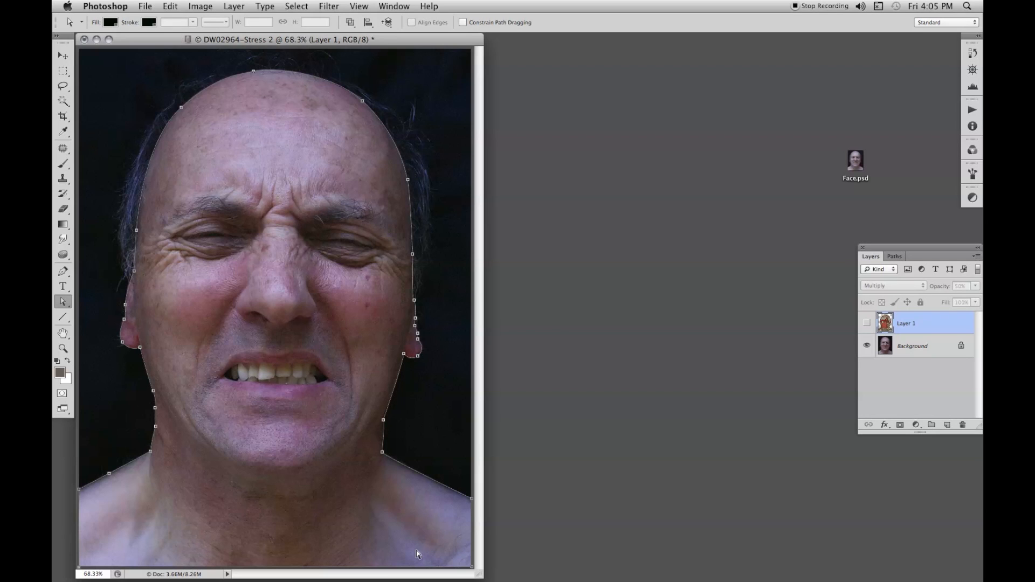
Convert the path around the man into a feathered selection and invert it to cover the background
key("super+Return")
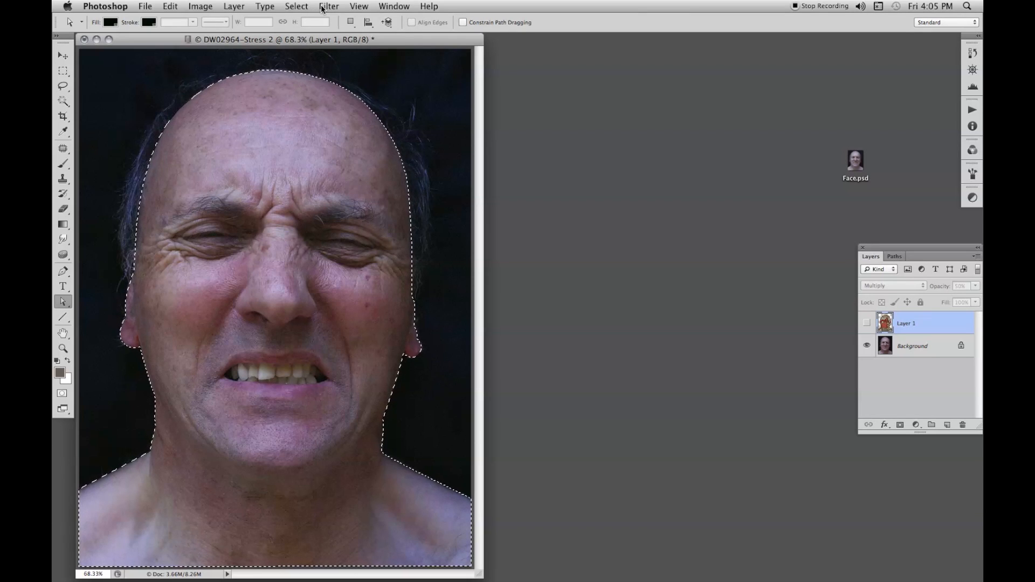
left_click(296, 6)
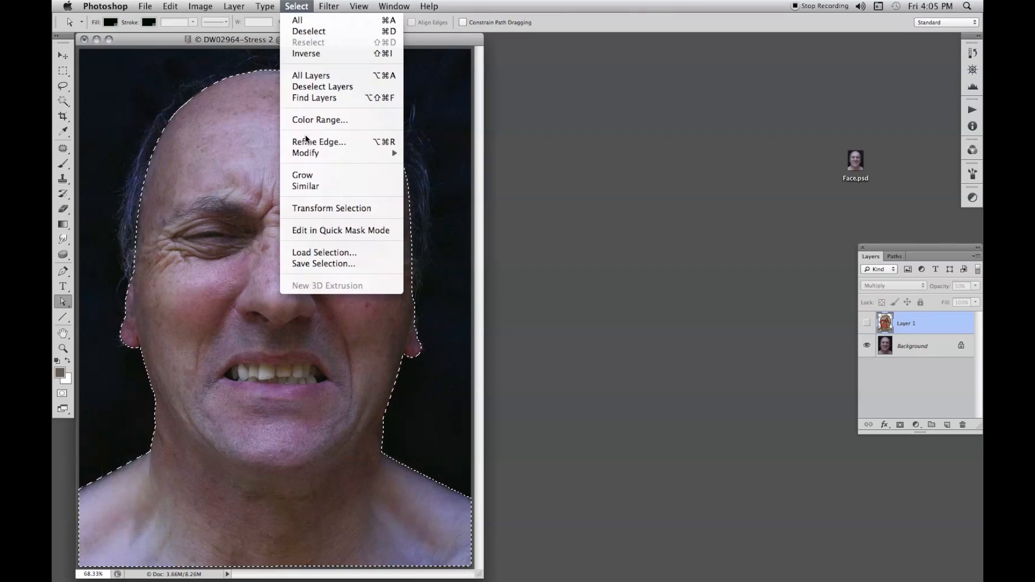
mouse_move(308, 153)
left_click(444, 199)
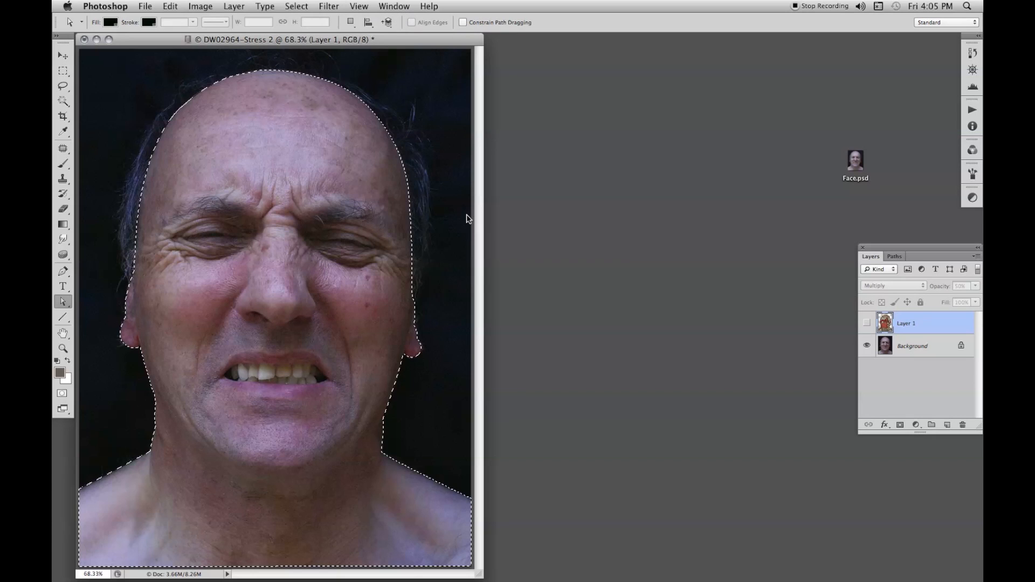
left_click(580, 274)
key("super+shift+i")
Show the texture layer again, delete its texture outside the man's outline, and deselect
left_click(862, 323)
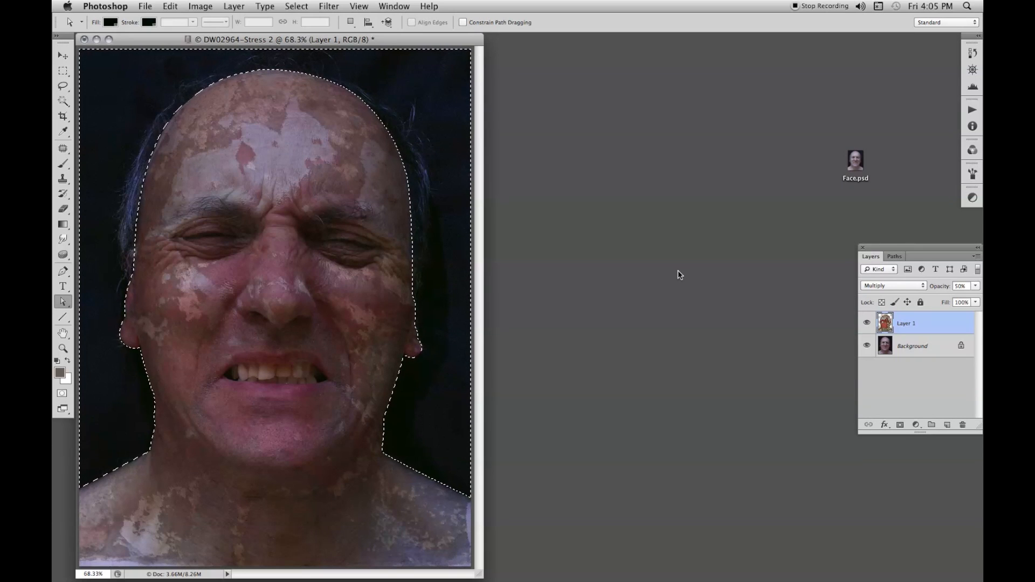
key("Delete")
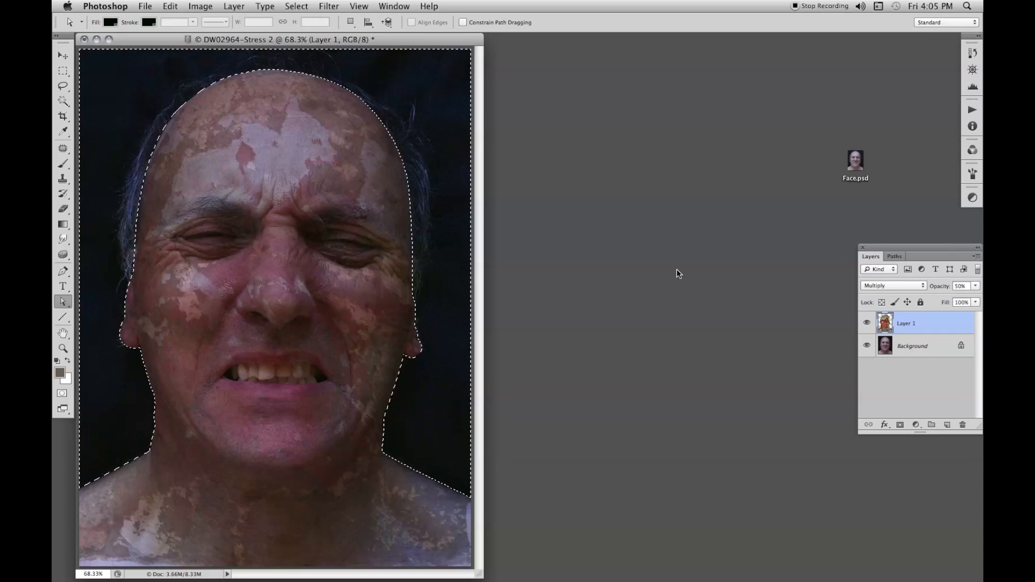
key("super+d")
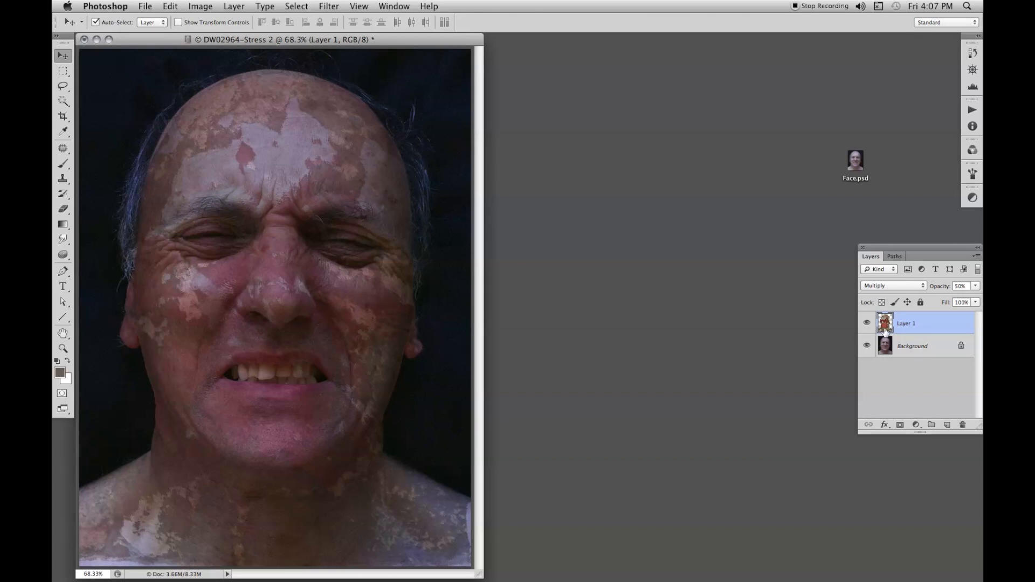
Add a layer mask to the texture layer and paint the teeth black on it with a 28 px brush at 100% opacity
left_click(900, 425)
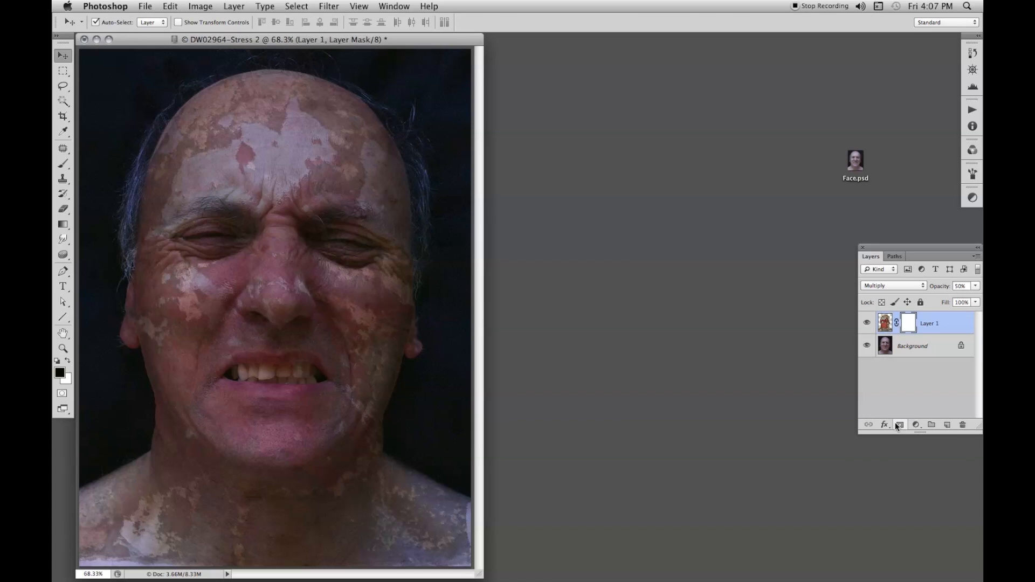
key("super+plus")
key("super+plus")
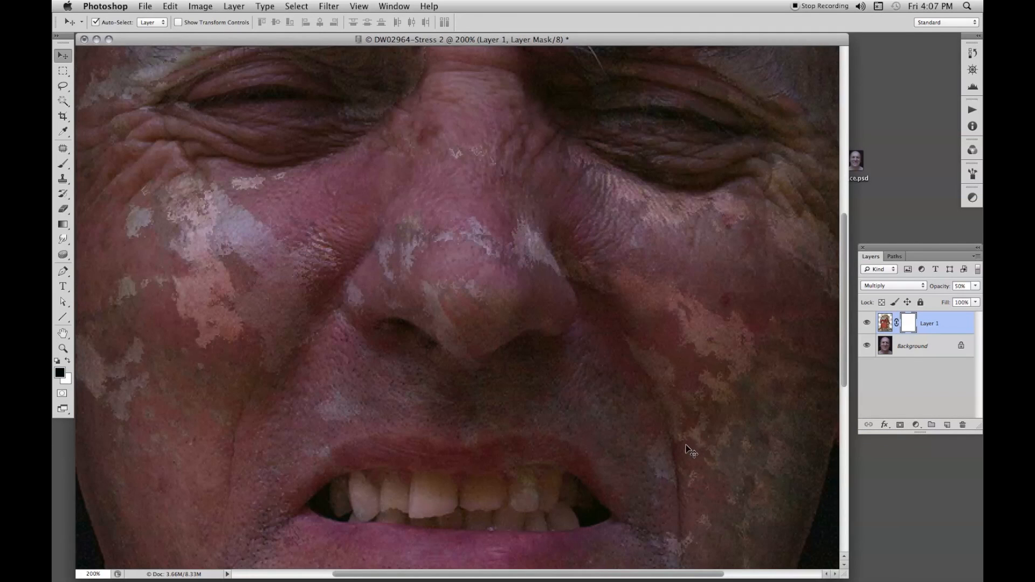
key("super+minus")
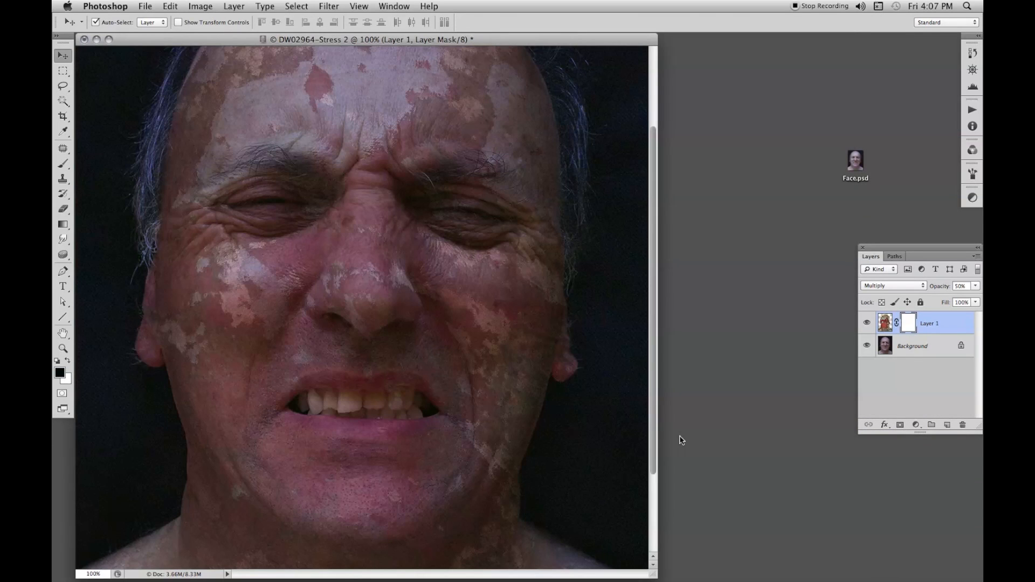
key("b")
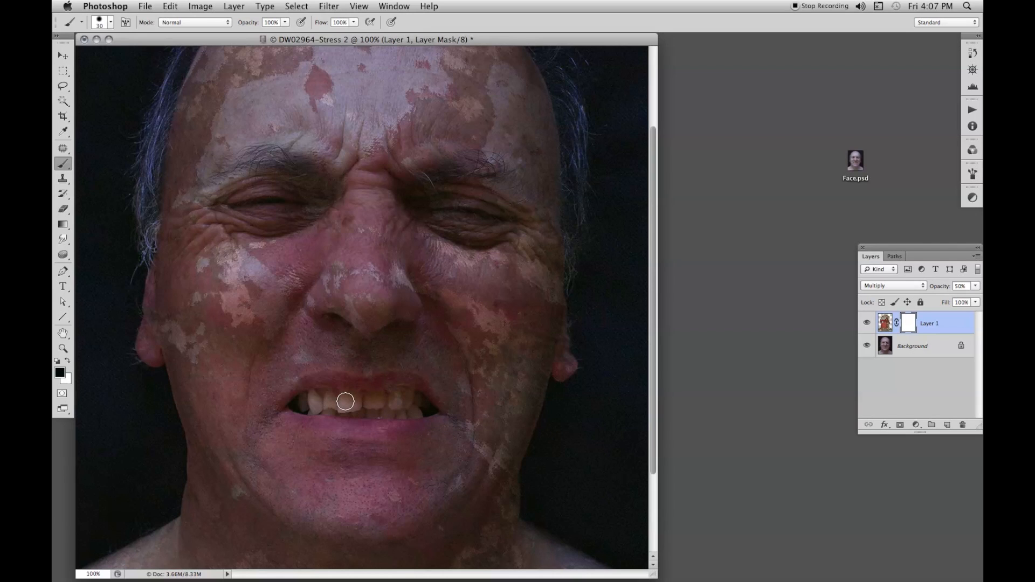
key("bracketleft")
left_click(349, 405, "ctrl+alt")
left_click_drag(349, 400, 349, 383)
mouse_move(349, 405)
left_mouse_down()
mouse_move(307, 403)
mouse_move(406, 395)
mouse_move(421, 409)
mouse_move(305, 404)
mouse_move(350, 394)
left_mouse_up()
Paint black over both eyebrows on the texture layer's mask with a 40 px brush at 20% opacity
scroll(351, 393, "up", 2)
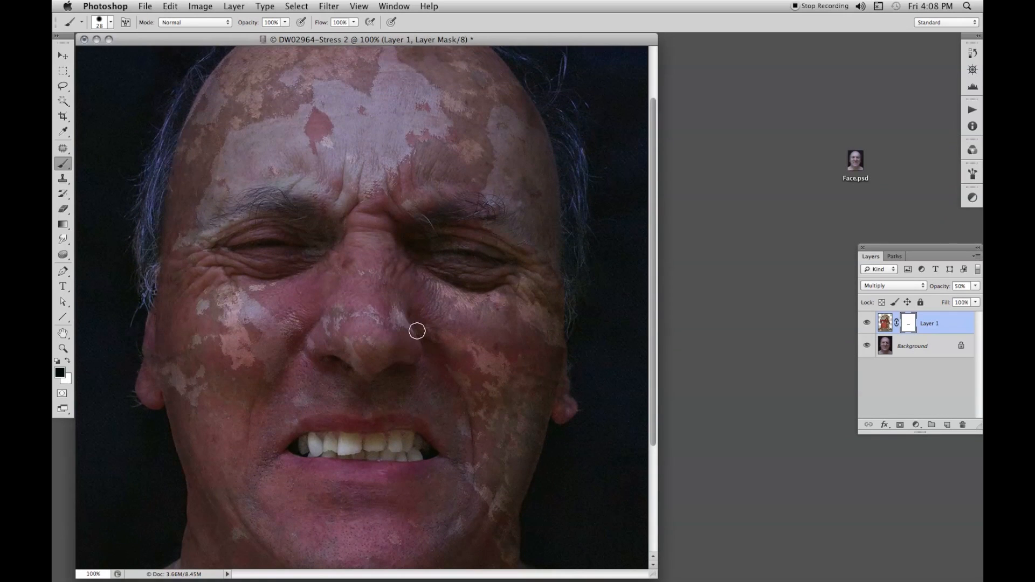
key("bracketleft")
key("bracketleft")
key("bracketright")
key("bracketright")
key("bracketright")
mouse_move(297, 208)
left_mouse_down()
mouse_move(275, 201)
mouse_move(212, 221)
left_mouse_up()
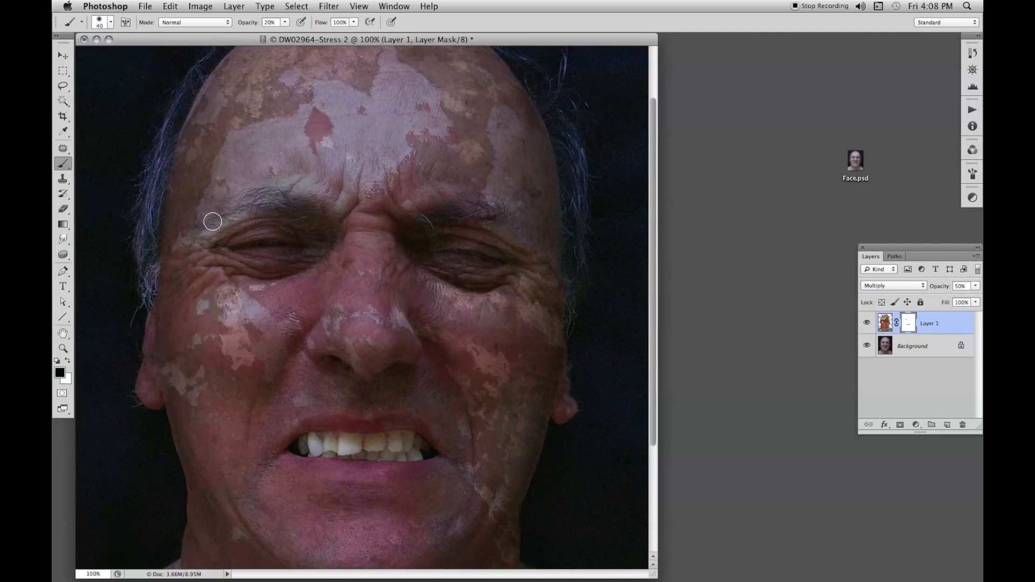
left_click_drag(477, 212, 509, 229)
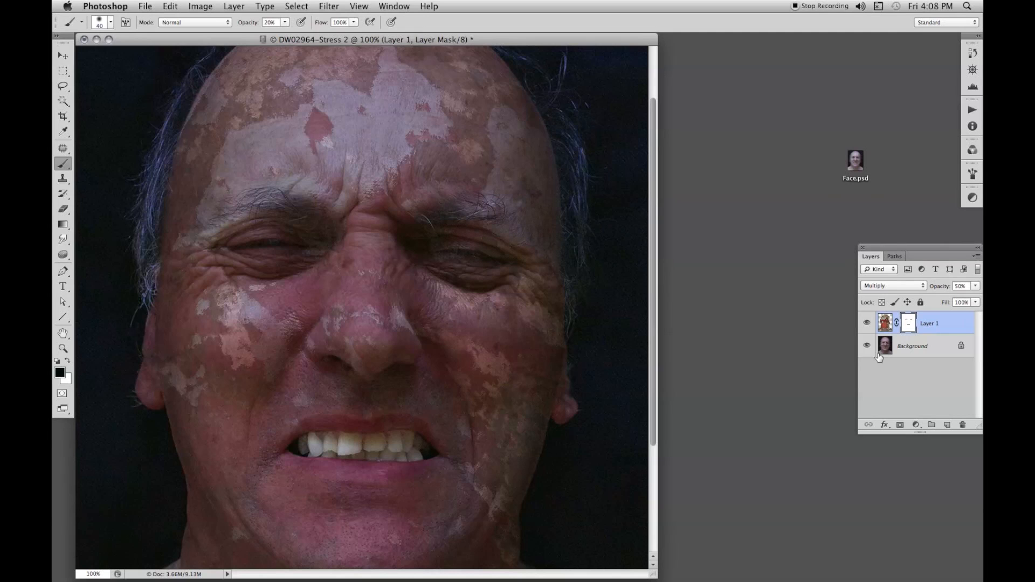
Compare the face with the texture layer's mask disabled and enabled, leaving the mask enabled
left_click(907, 323, "shift")
left_click(906, 324, "shift")
left_click(905, 326, "shift")
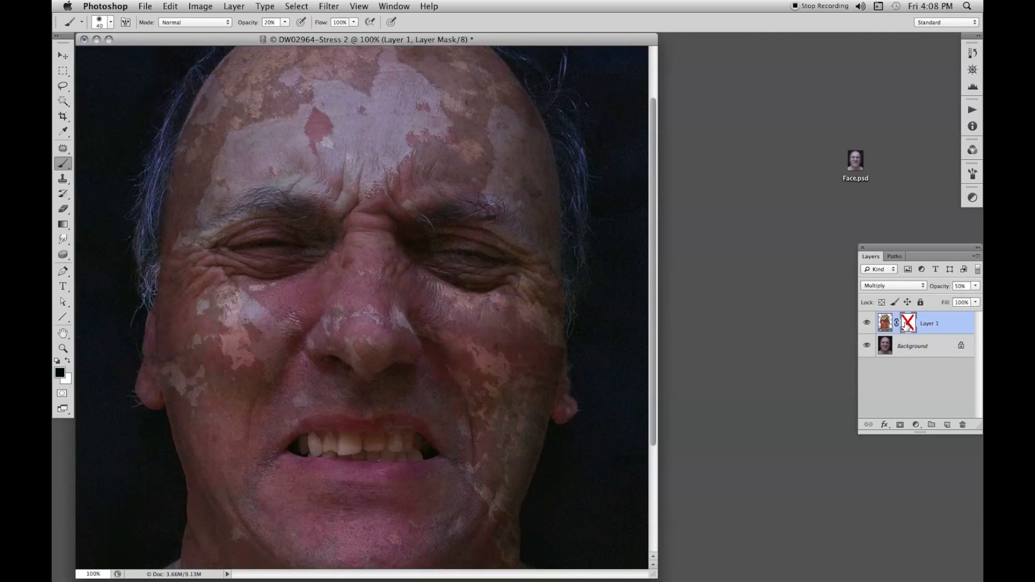
left_click(907, 323, "shift")
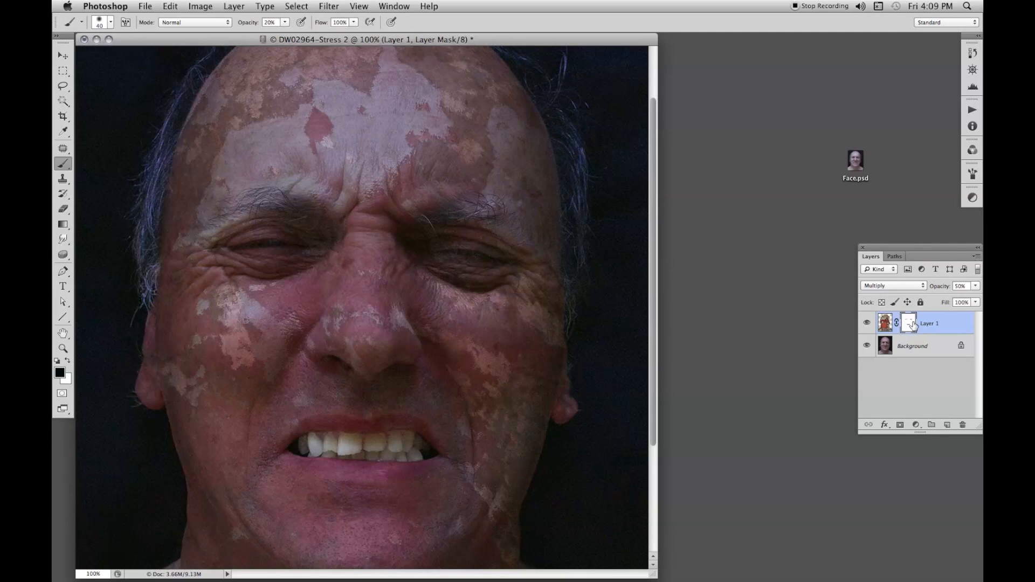
left_click(911, 325, "shift")
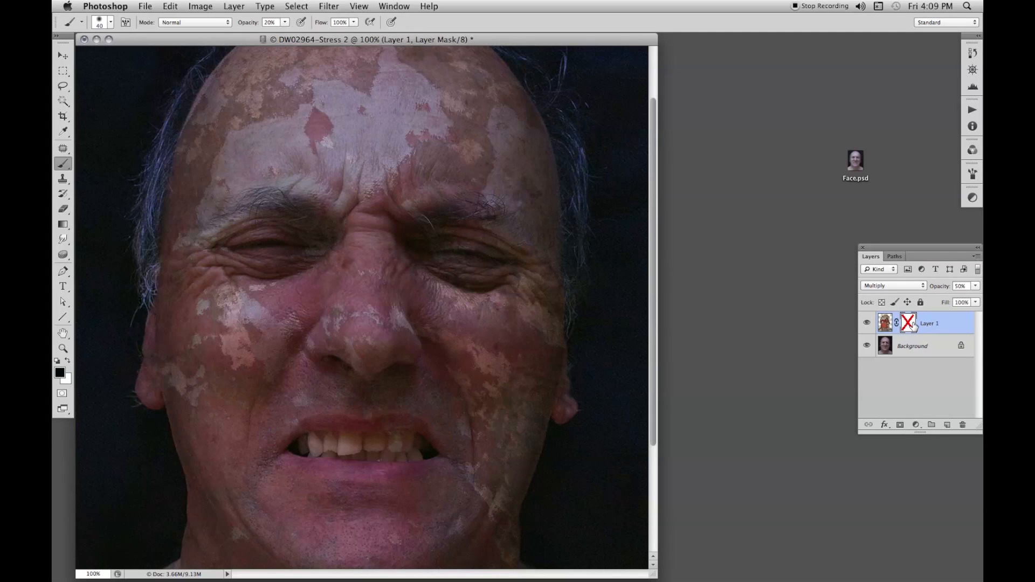
left_click(912, 326, "shift")
left_click(912, 326, "shift")
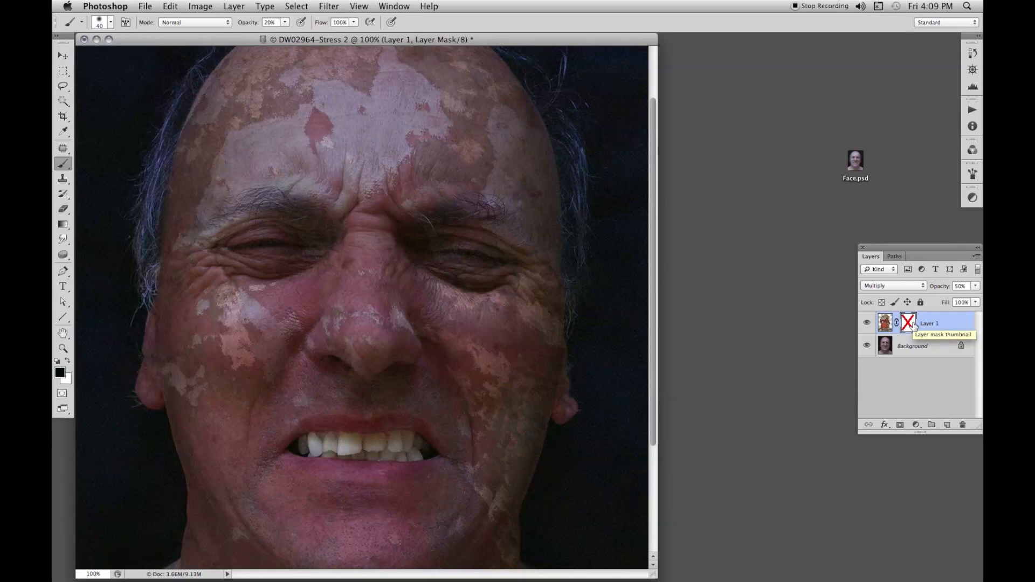
left_click(912, 325, "shift")
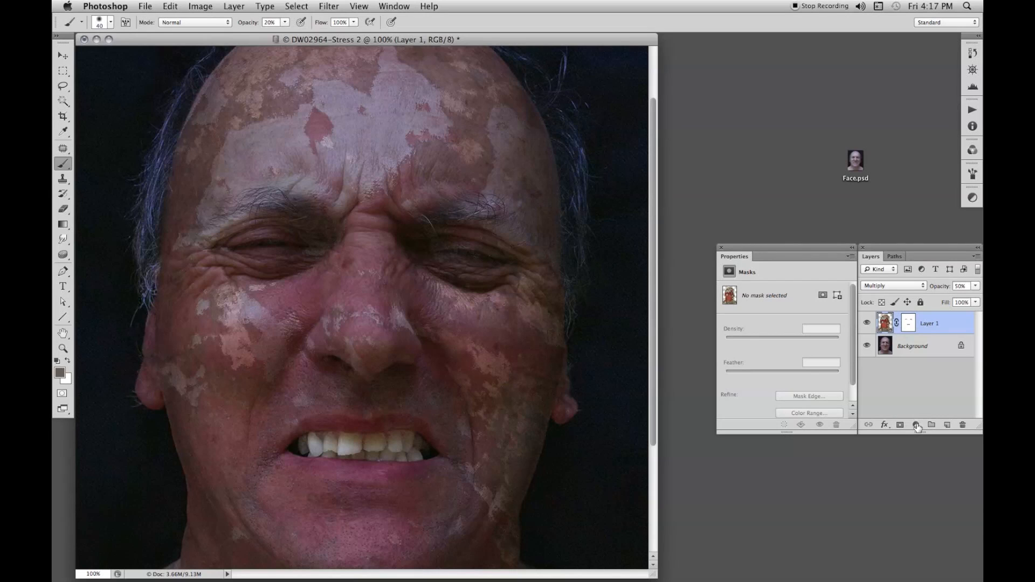
Add a Hue/Saturation adjustment layer, invert its mask, and paint white on the mask over the teeth
left_click(916, 424)
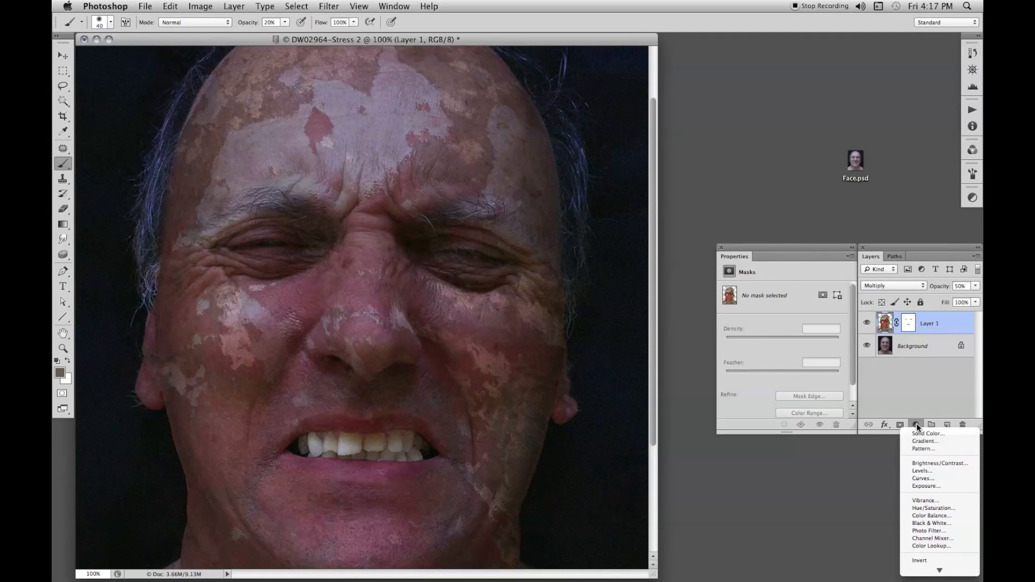
left_click(920, 508)
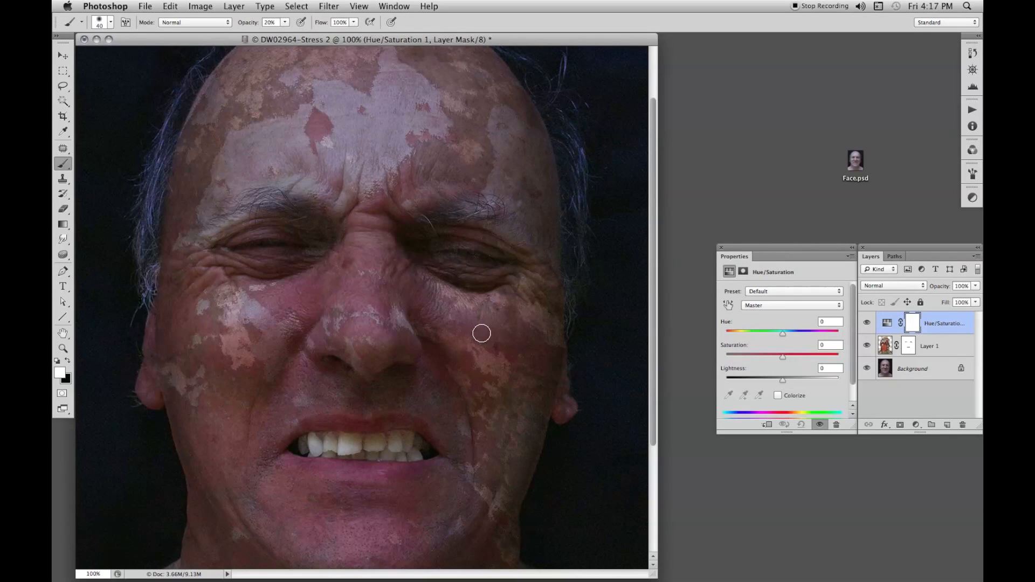
key("super+i")
mouse_move(308, 448)
left_mouse_down()
mouse_move(325, 432)
mouse_move(411, 440)
mouse_move(351, 440)
left_mouse_up()
Colorize the teeth yellow in the Hue/Saturation adjustment with hue 37 and saturation 28
left_click(777, 395)
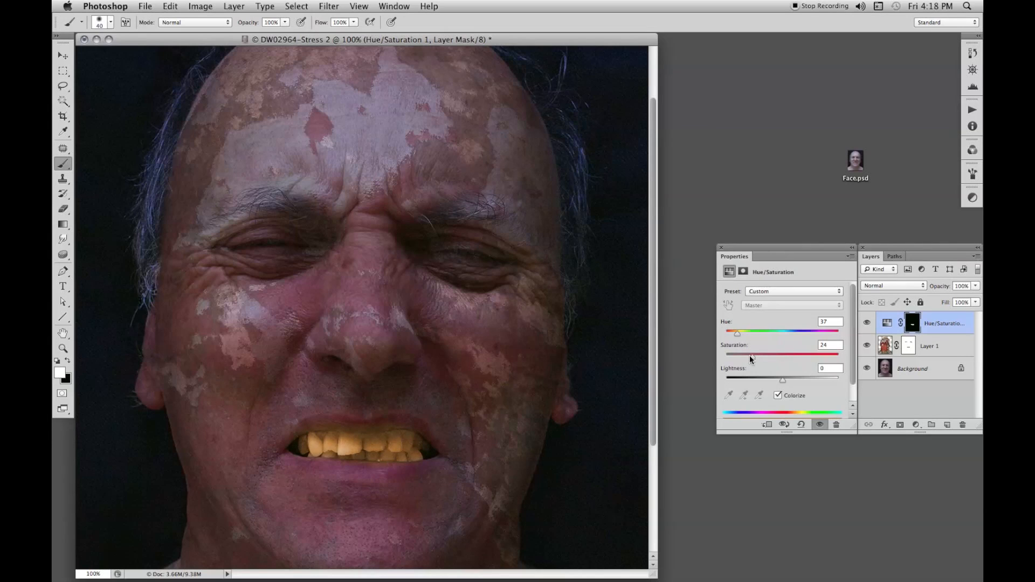
left_click_drag(754, 361, 756, 363)
key("x")
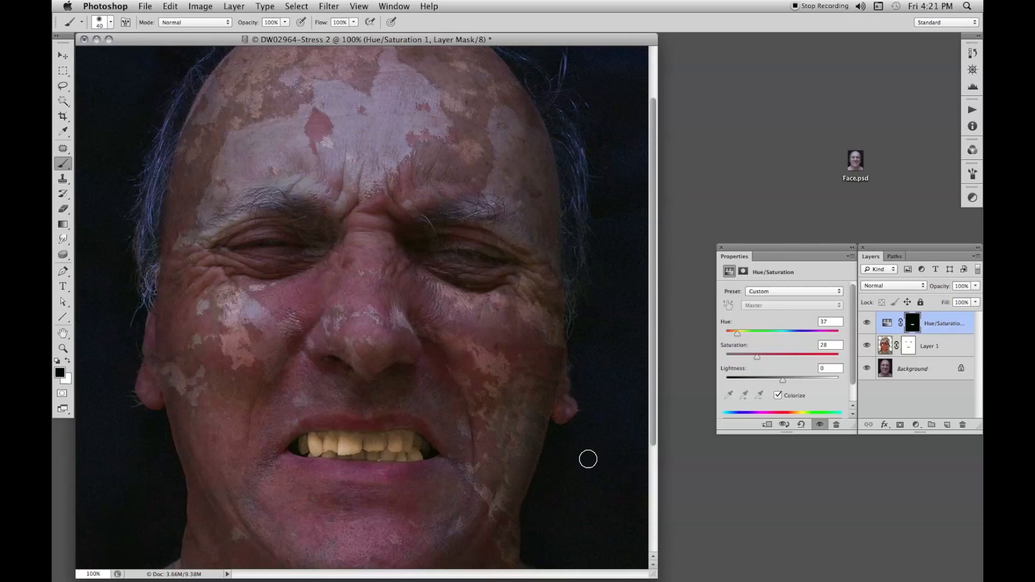
Open the texture layer in Liquify and show the Background layer as the backdrop, in front at 50% opacity
key("super+0")
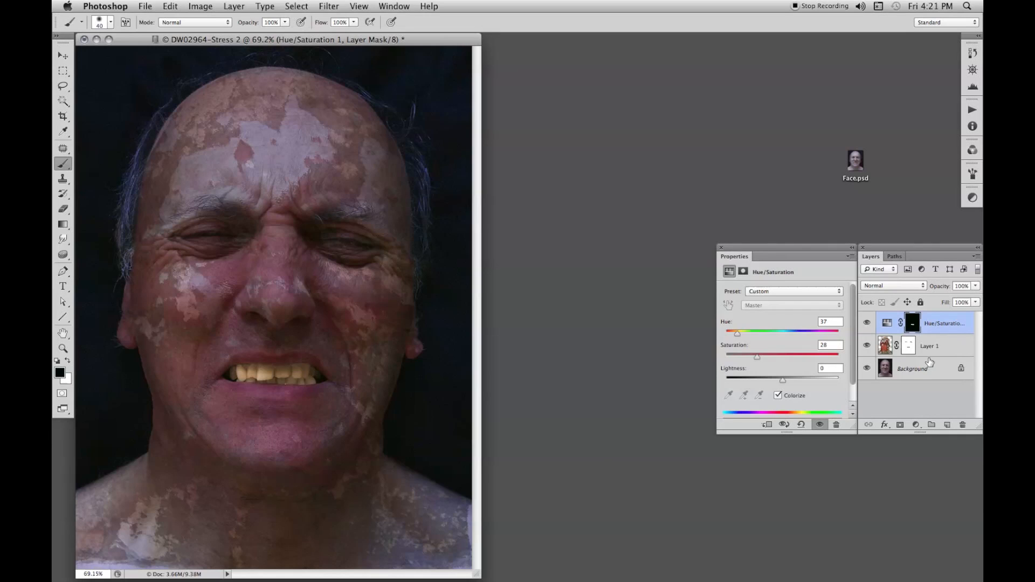
left_click(885, 348)
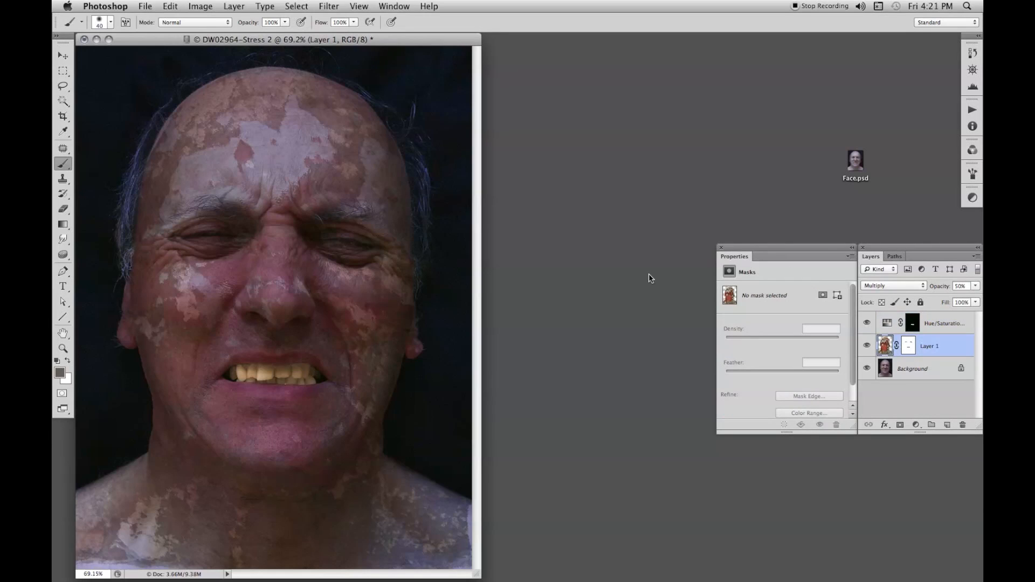
left_click(333, 7)
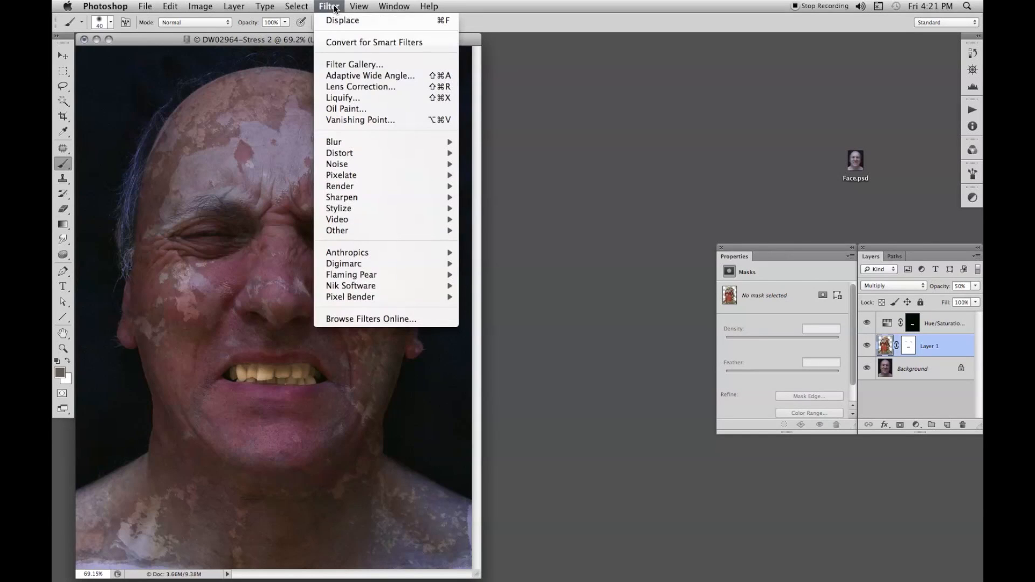
left_click(348, 102)
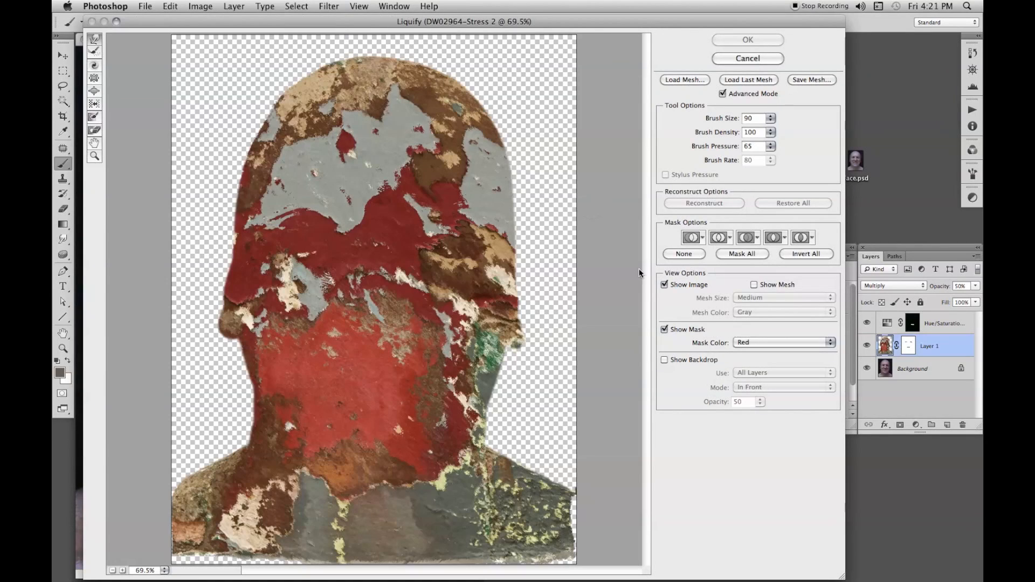
left_click(663, 359)
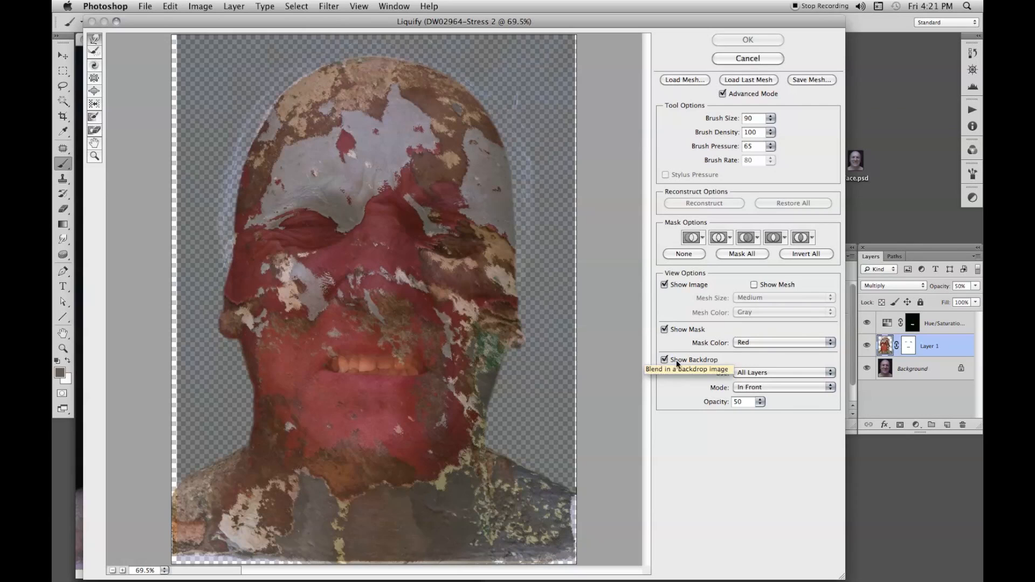
left_click(830, 373)
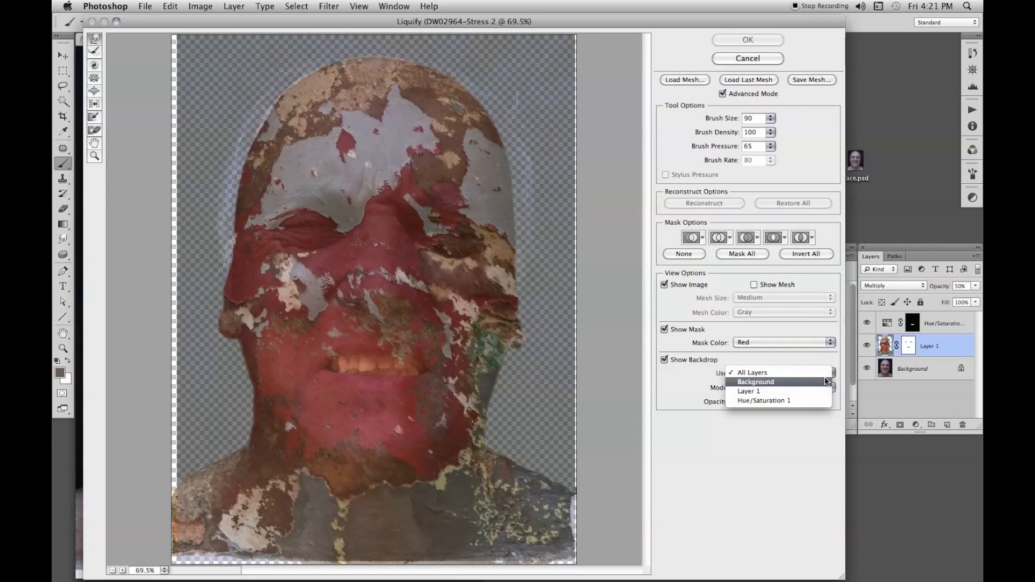
left_click(756, 382)
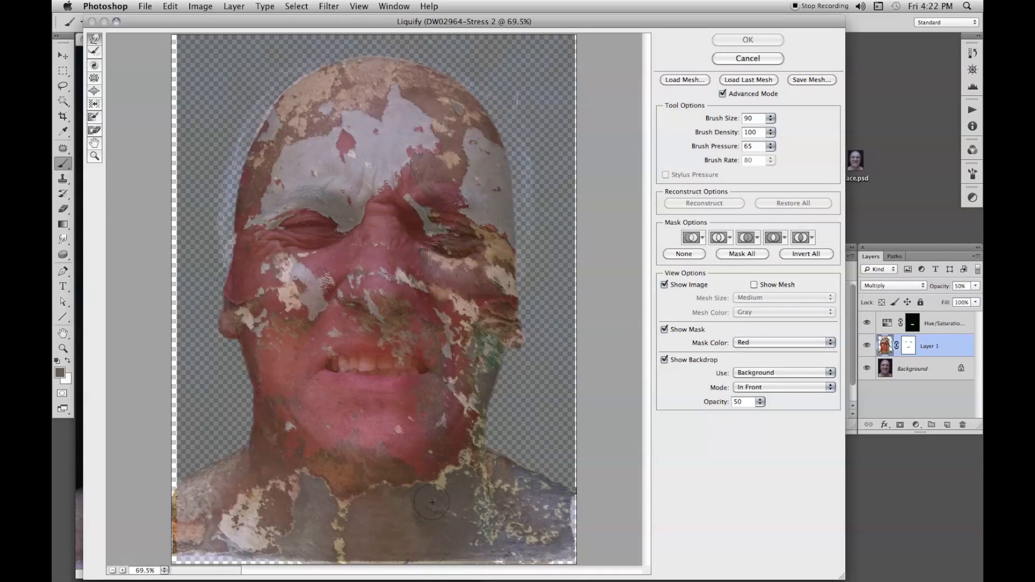
Enlarge the Forward Warp brush and push the texture along the jaw and neck to fit the face, applying Liquify
key("bracketright")
key("bracketright")
key("bracketright")
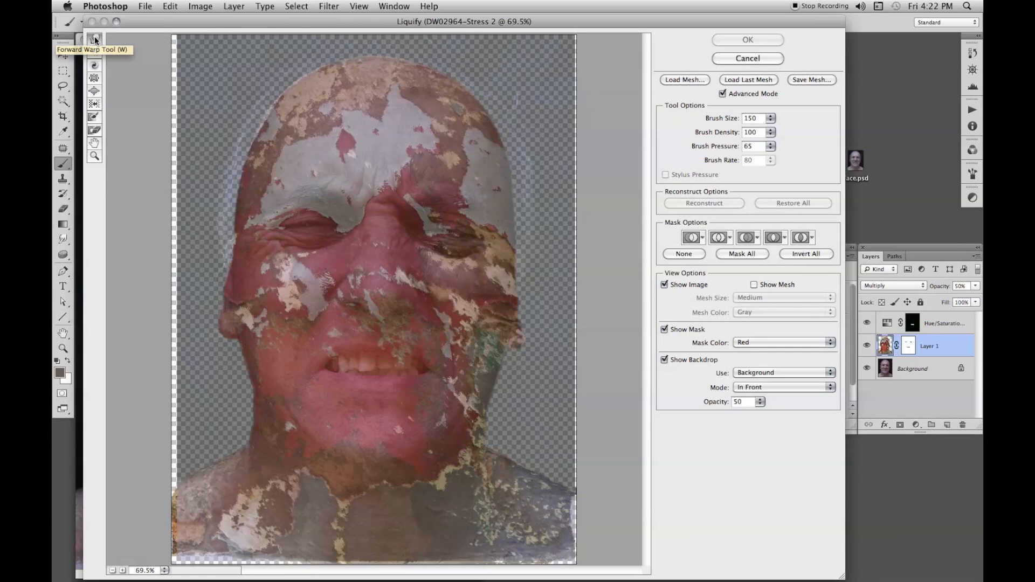
key("bracketright")
left_click_drag(447, 474, 451, 472)
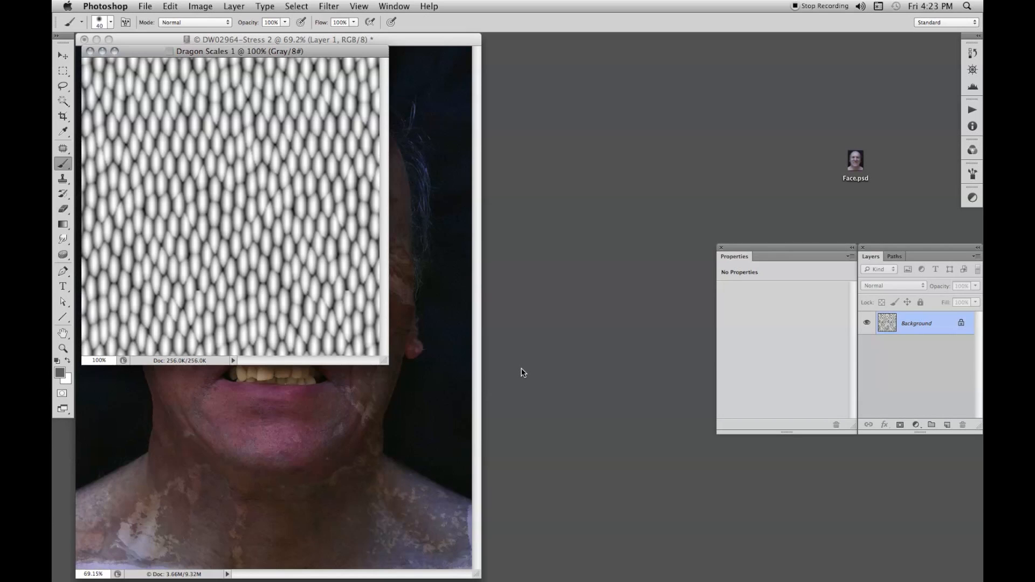
Close the Dragon Scales 1 image to return to the portrait
left_click(90, 51)
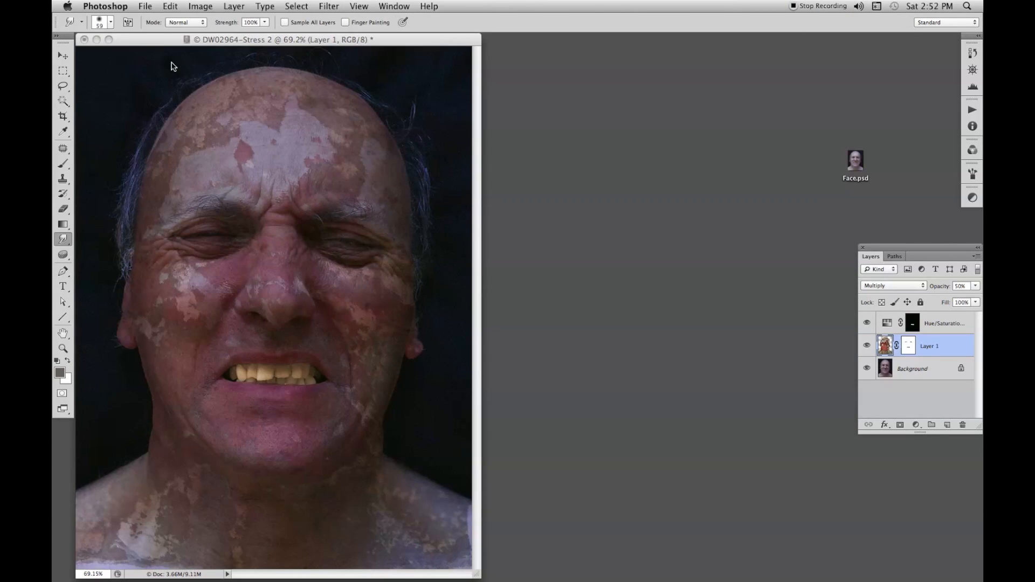
key("v")
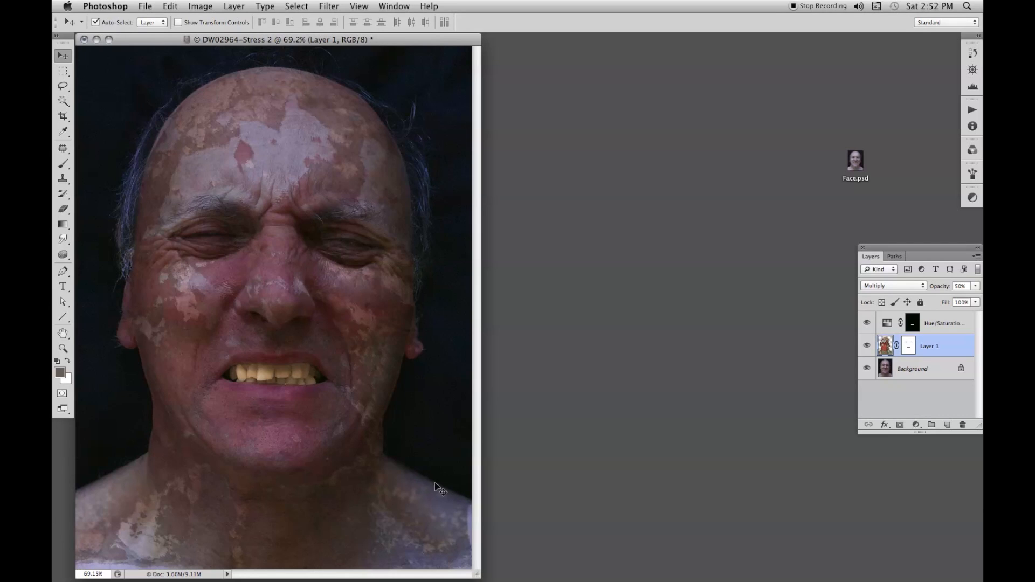
Set up the Blur tool with a soft 125 px brush at 31% strength
left_click(63, 239)
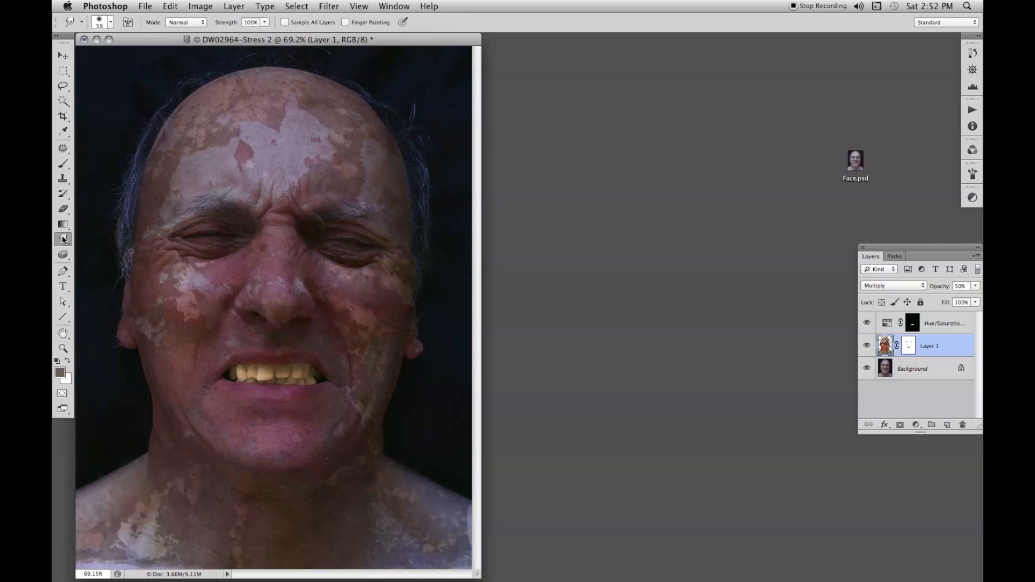
left_click(90, 238)
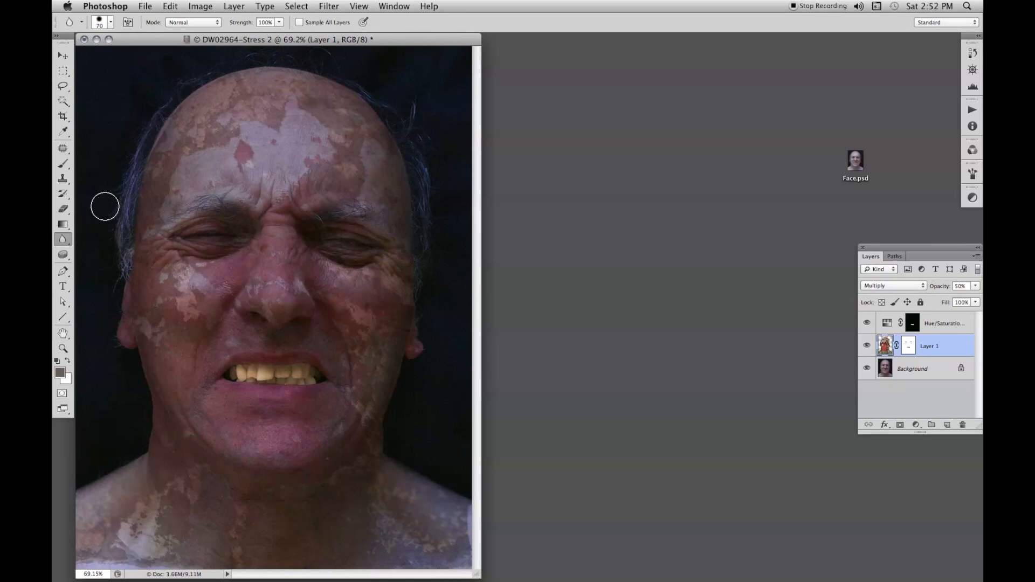
left_click(99, 22)
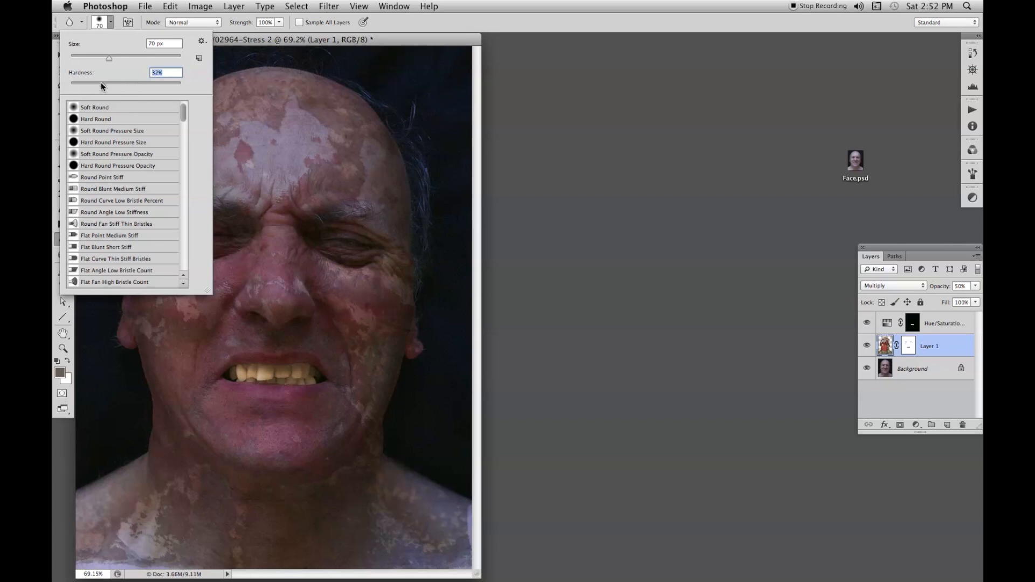
mouse_move(88, 82)
left_mouse_down()
mouse_move(70, 84)
mouse_move(132, 58)
left_mouse_up()
key("Return")
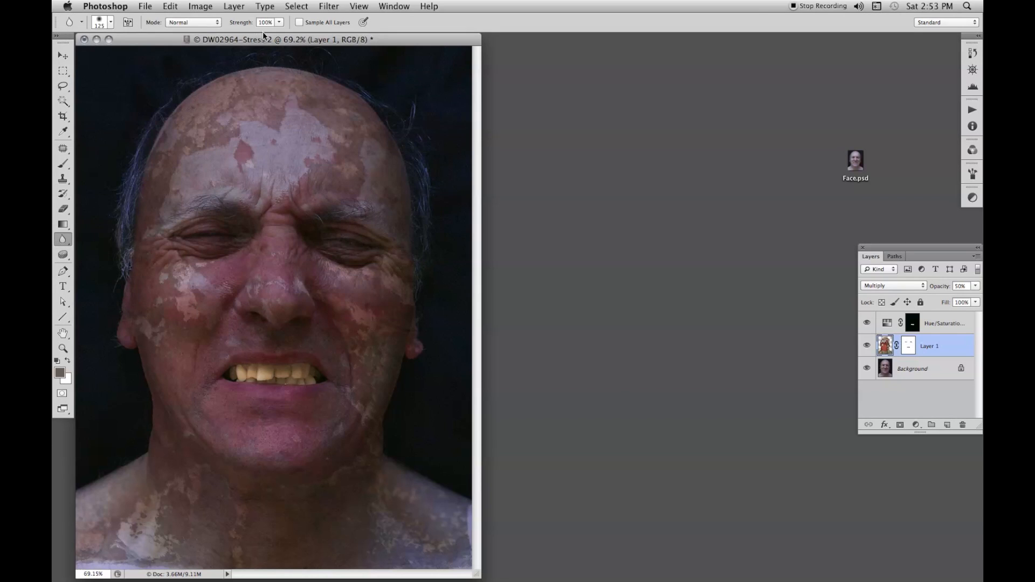
left_click(278, 22)
left_click_drag(278, 33, 242, 35)
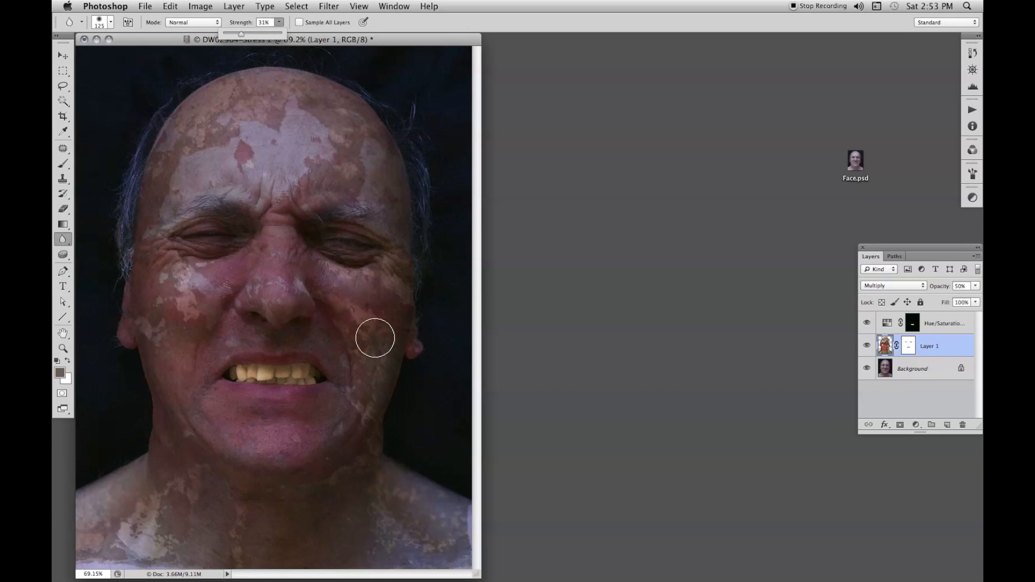
Enlarge the Blur brush and soften the texture layer's edges along both shoulders and the base of the neck
key("bracketright")
key("bracketright")
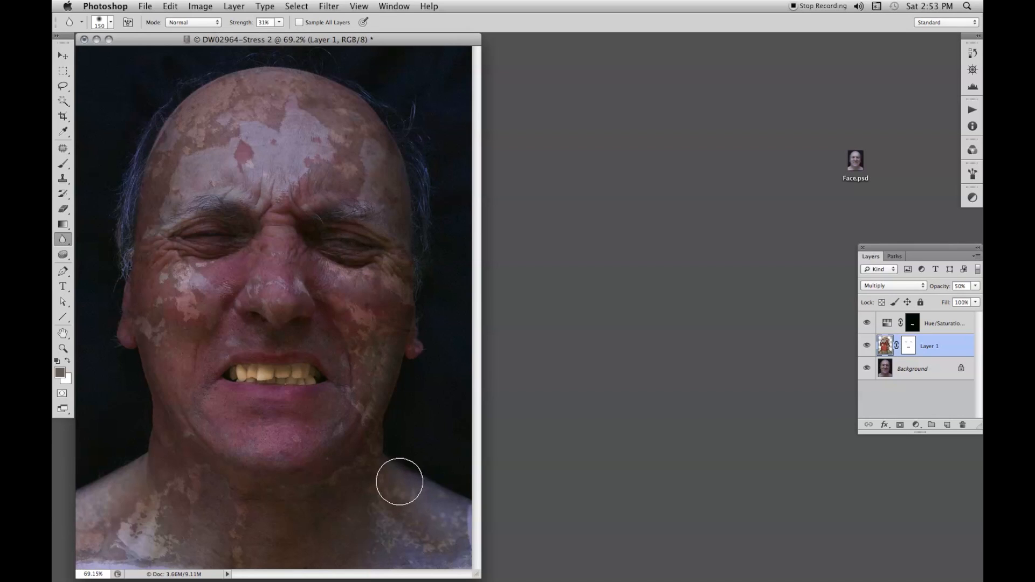
mouse_move(392, 484)
left_mouse_down()
mouse_move(460, 516)
mouse_move(389, 482)
mouse_move(455, 526)
mouse_move(395, 502)
mouse_move(442, 530)
mouse_move(385, 484)
mouse_move(446, 515)
mouse_move(394, 484)
mouse_move(435, 514)
mouse_move(412, 518)
left_mouse_up()
mouse_move(137, 476)
left_mouse_down()
mouse_move(108, 490)
mouse_move(132, 467)
mouse_move(83, 499)
mouse_move(126, 459)
mouse_move(100, 483)
mouse_move(111, 464)
mouse_move(94, 473)
mouse_move(92, 485)
mouse_move(114, 460)
left_mouse_up()
mouse_move(412, 463)
left_mouse_down()
mouse_move(479, 491)
mouse_move(412, 456)
mouse_move(478, 481)
left_mouse_up()
mouse_move(134, 469)
left_mouse_down()
mouse_move(121, 455)
mouse_move(73, 497)
left_mouse_up()
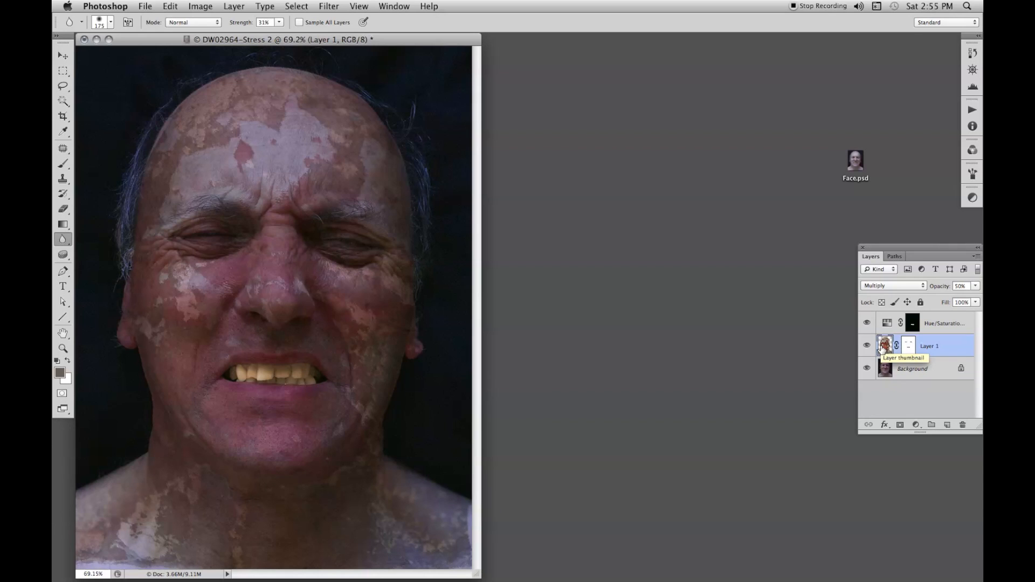
Add a Hue/Saturation adjustment clipped to the texture layer and set its saturation to -52
key("v")
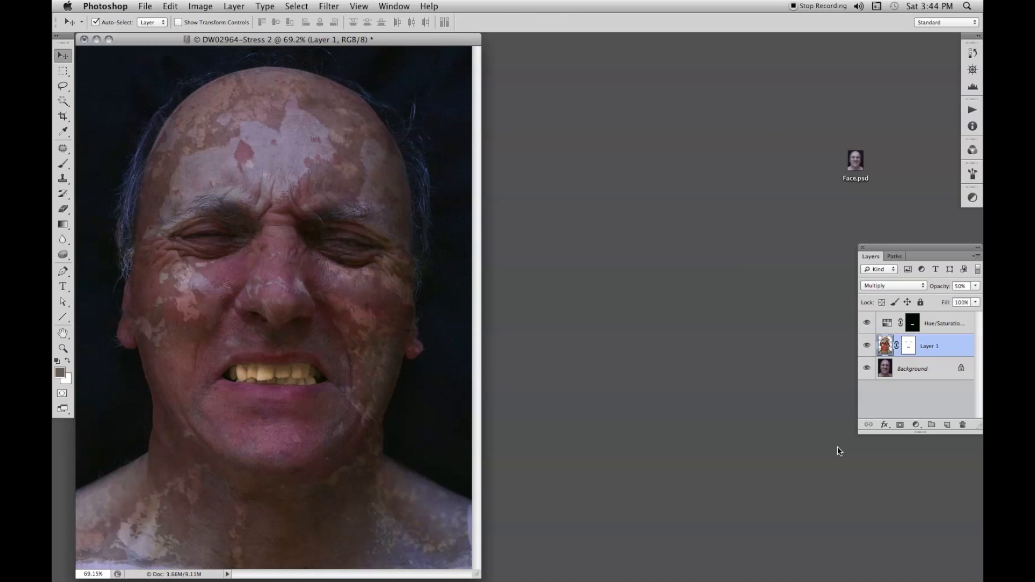
left_click(916, 425)
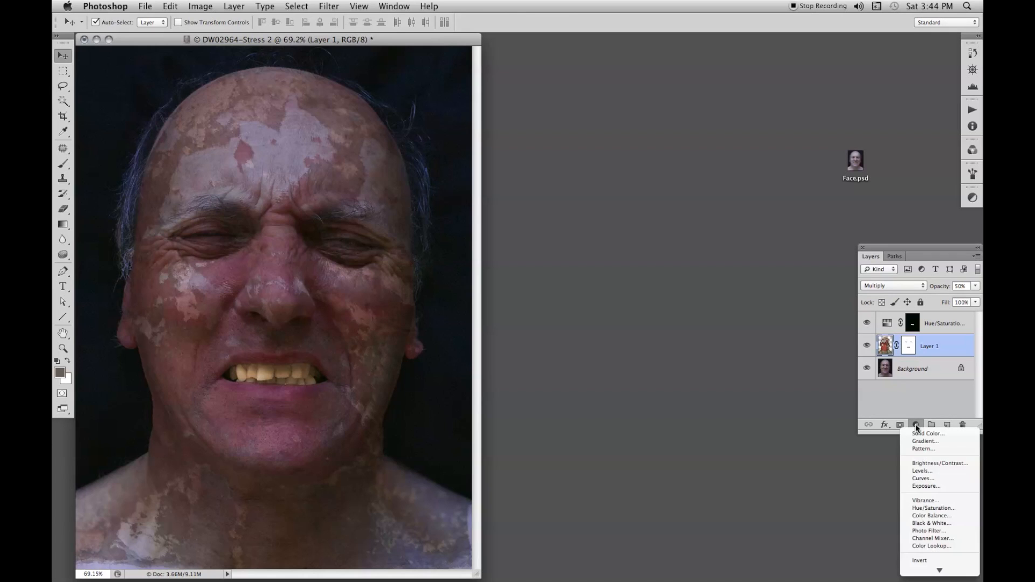
left_click(921, 508)
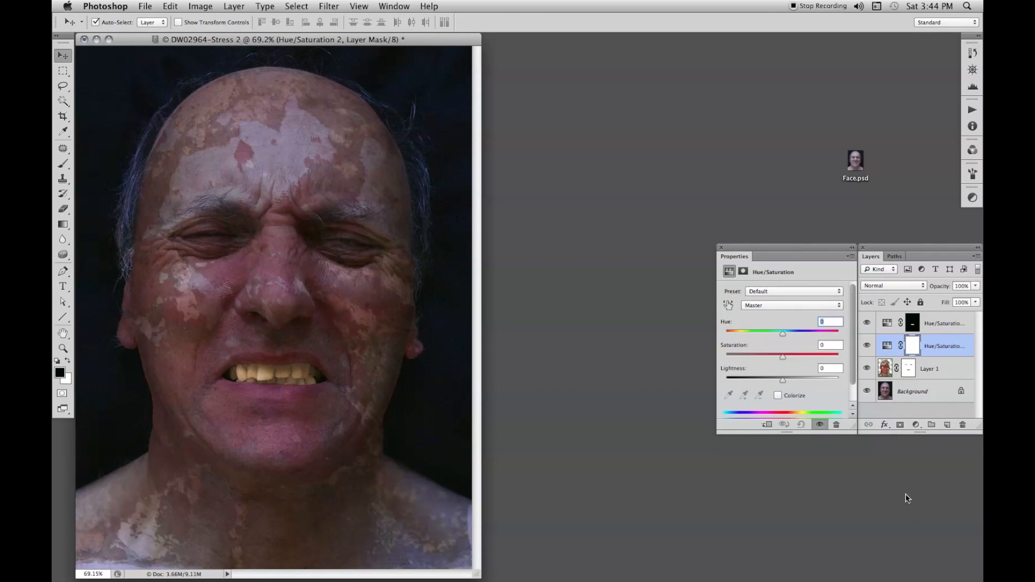
left_click(768, 425)
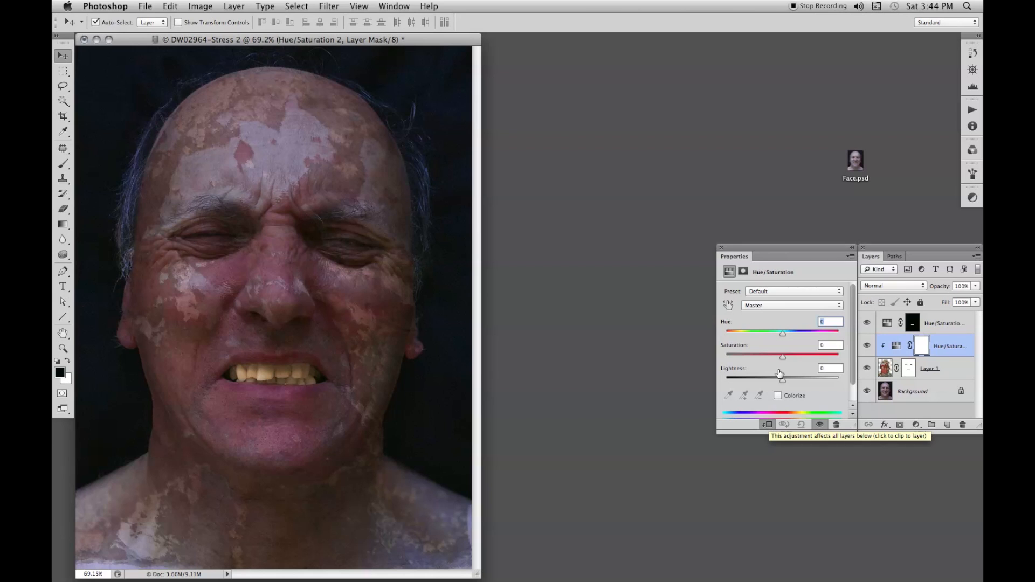
left_click_drag(780, 355, 752, 358)
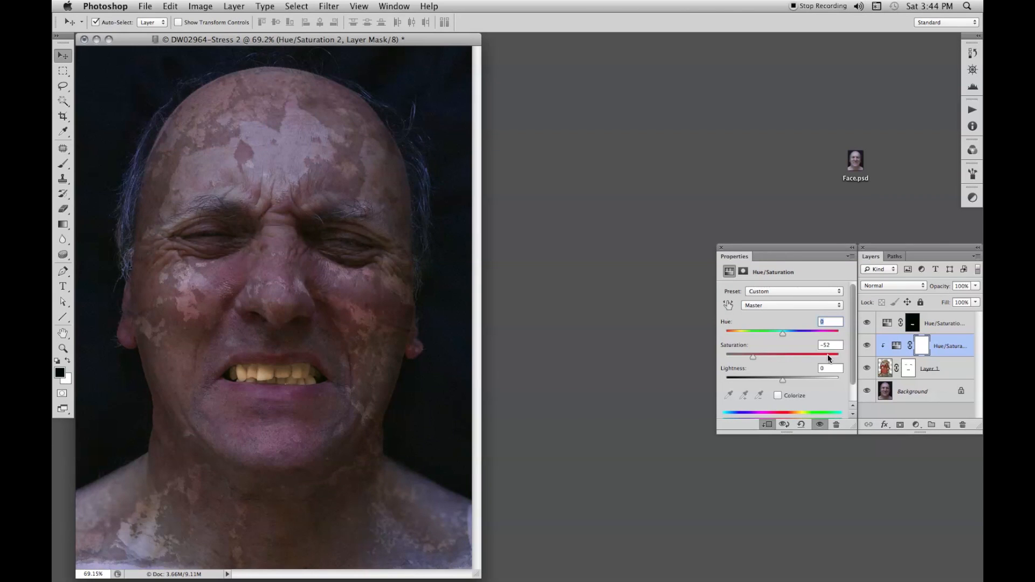
Set Layer 1's opacity to 50% and brighten it with a clipped Curves adjustment, pulling in the white point and lifting the midtones
left_click(885, 369)
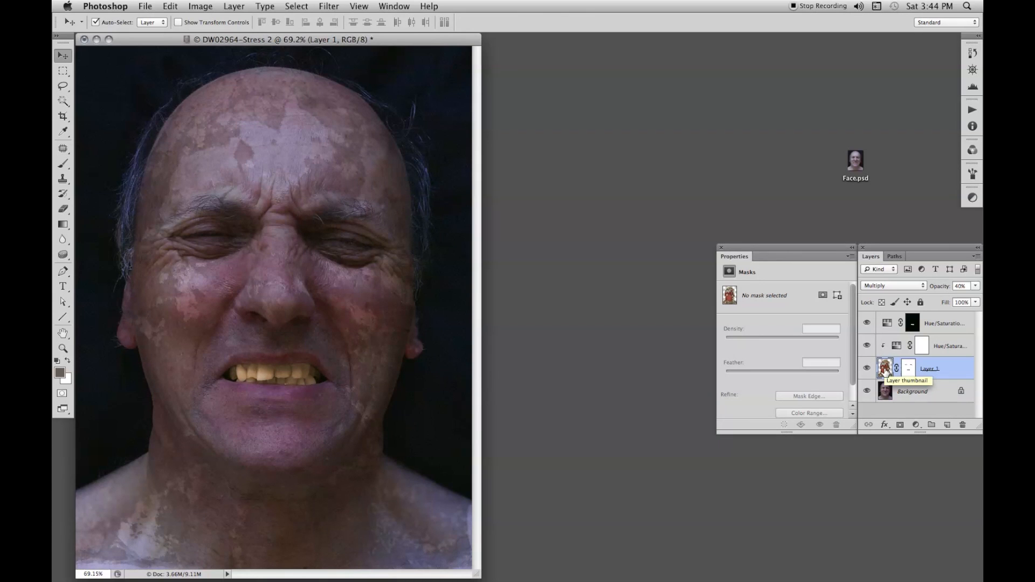
key("5")
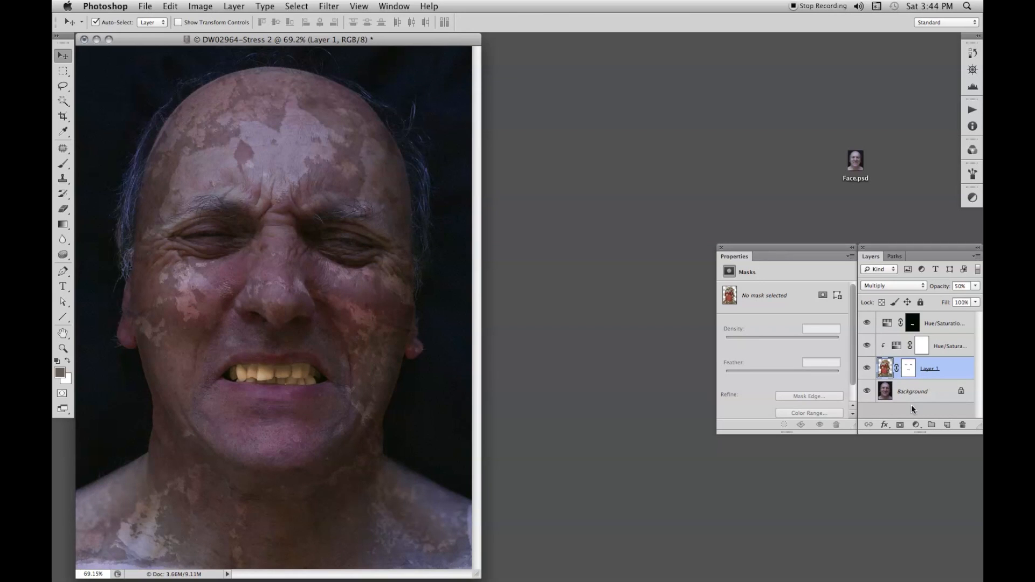
left_click(916, 426)
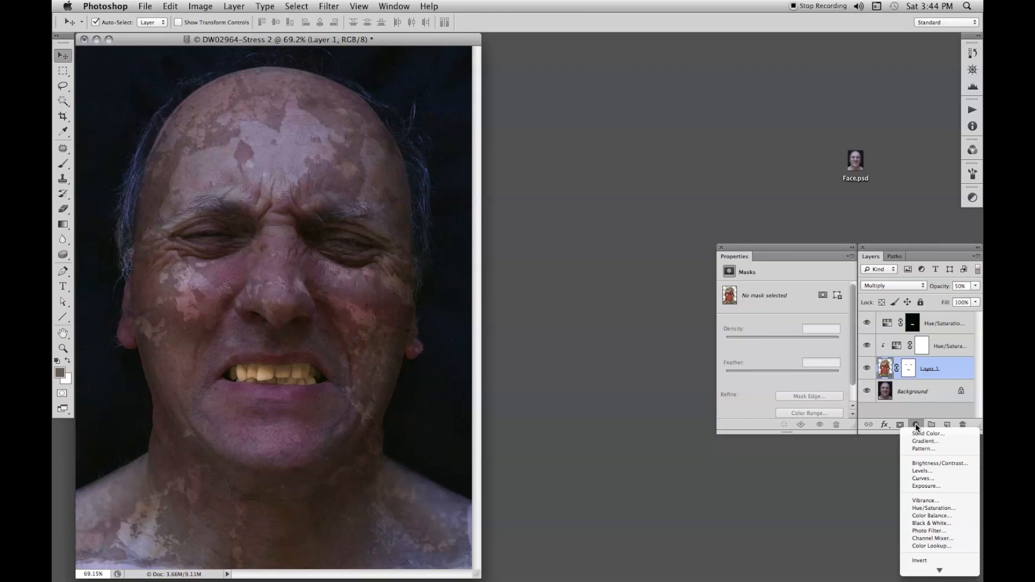
left_click(922, 478)
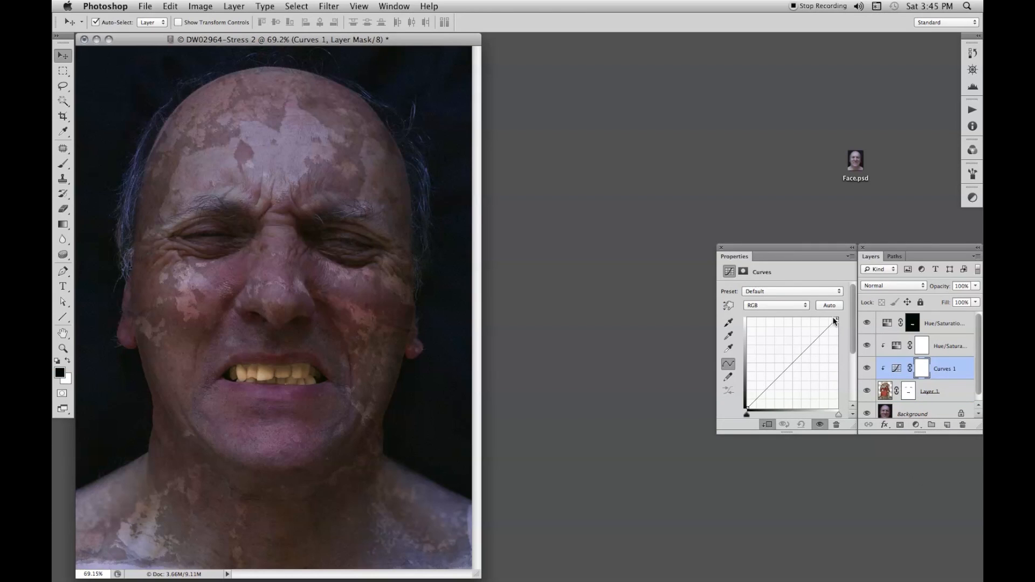
left_click_drag(837, 318, 811, 318)
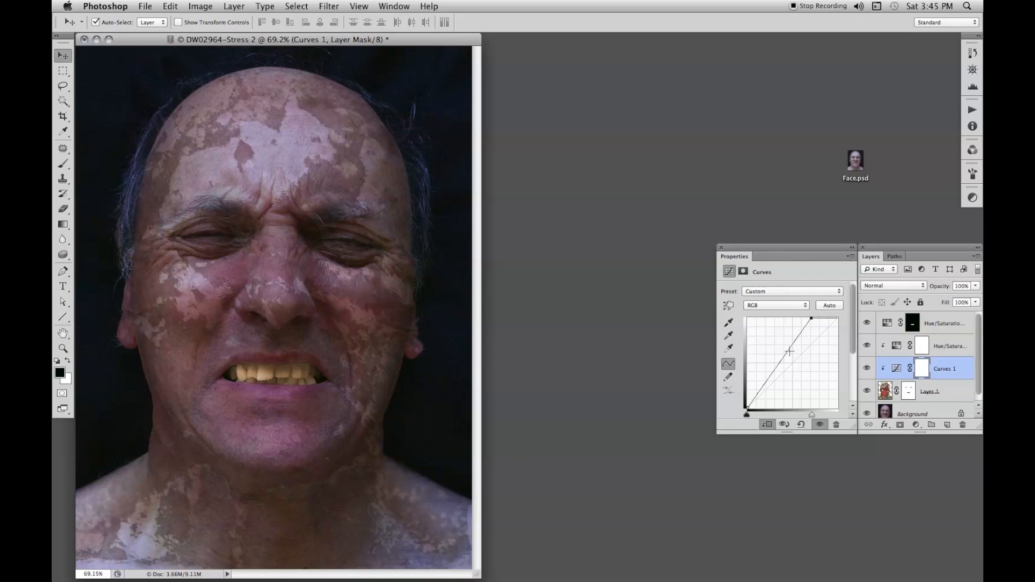
left_click_drag(787, 351, 785, 345)
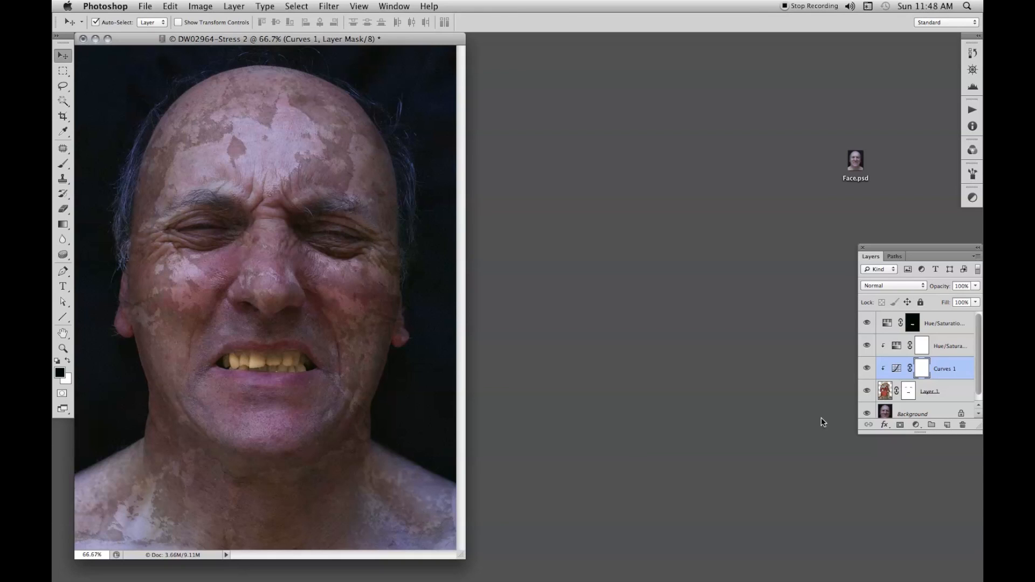
Sample the texture on Layer 1 at the shoulder near the image's right edge with a 40 px Clone Stamp brush
left_click(886, 392)
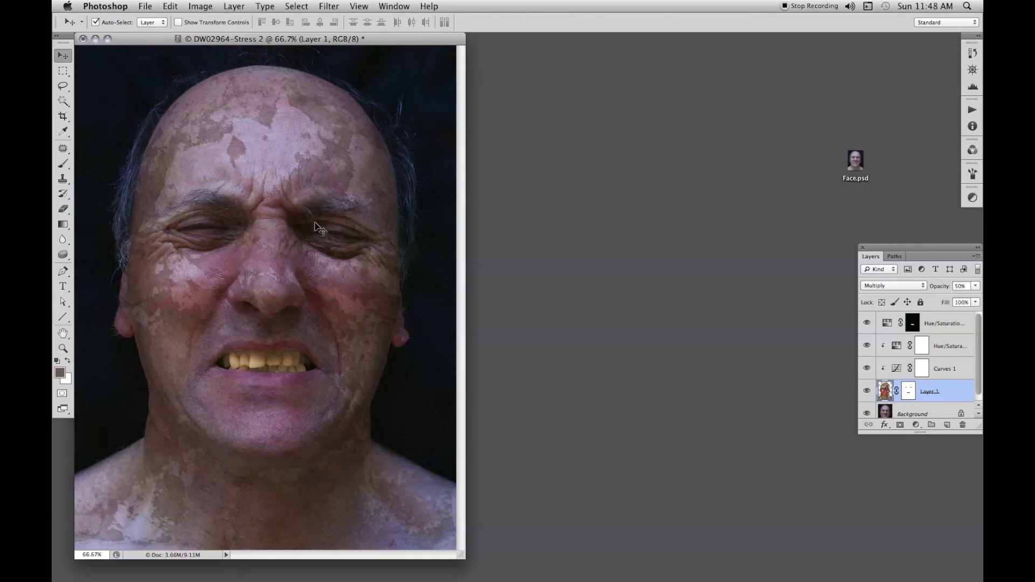
key("s")
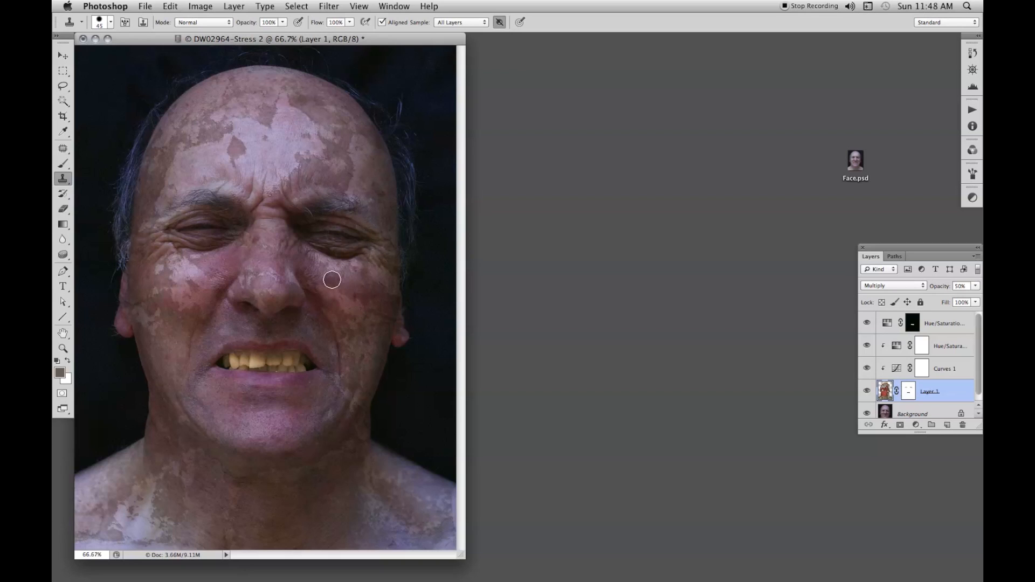
key("bracketright")
key("bracketright")
key("super+equal")
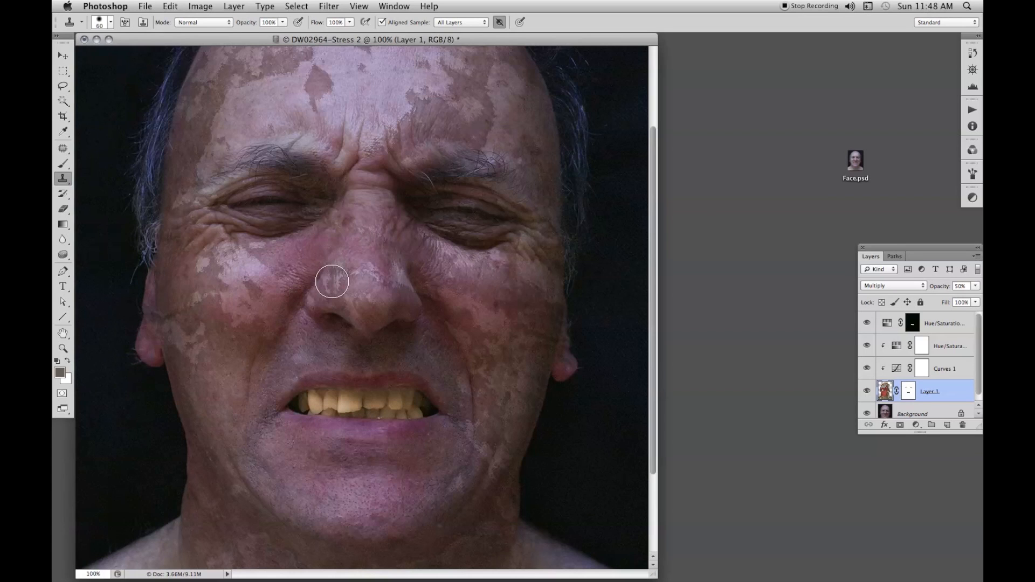
scroll(332, 281, "down", 3)
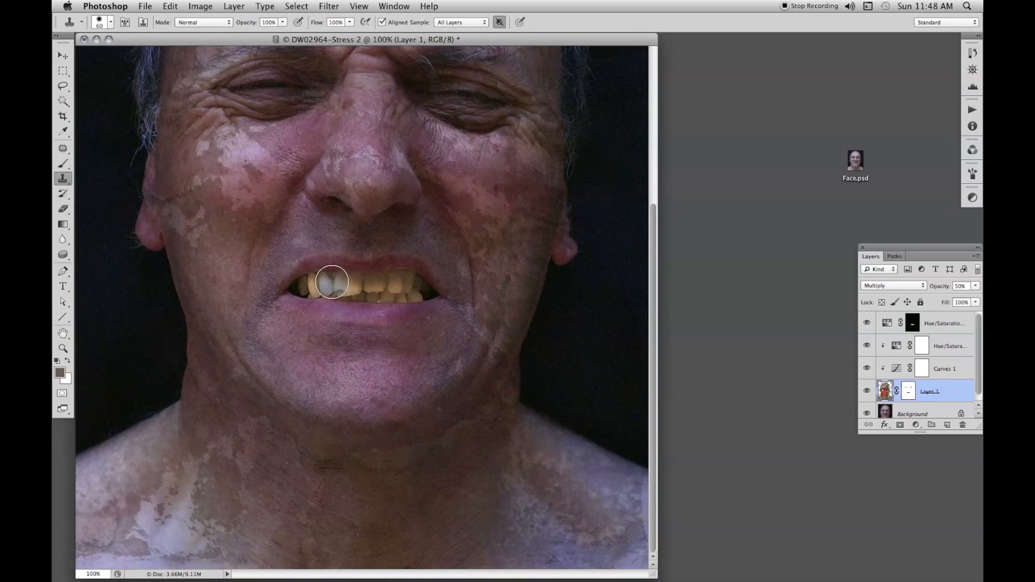
key("bracketleft")
key("bracketleft")
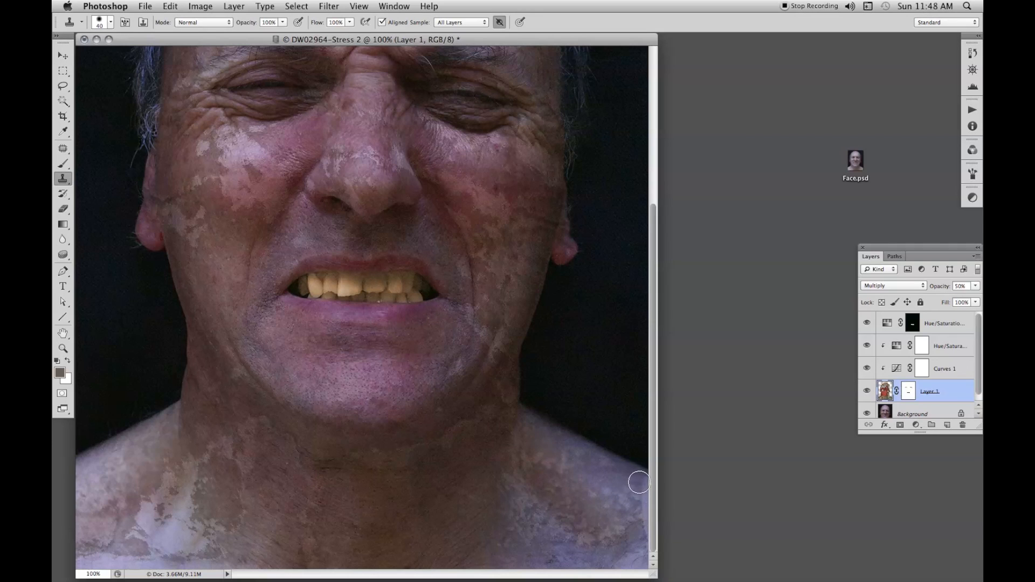
left_click(630, 500, "alt")
key("super+0")
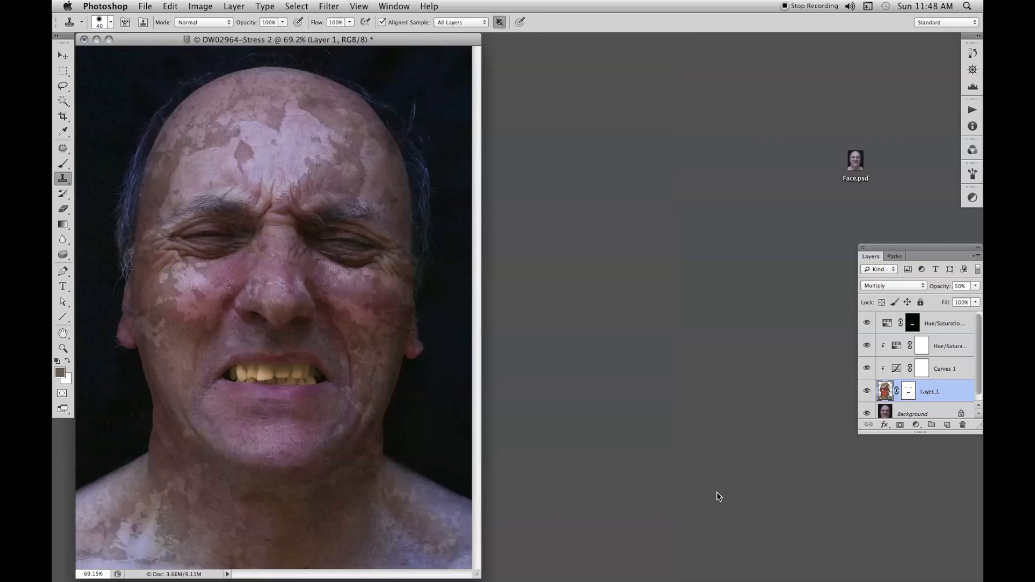